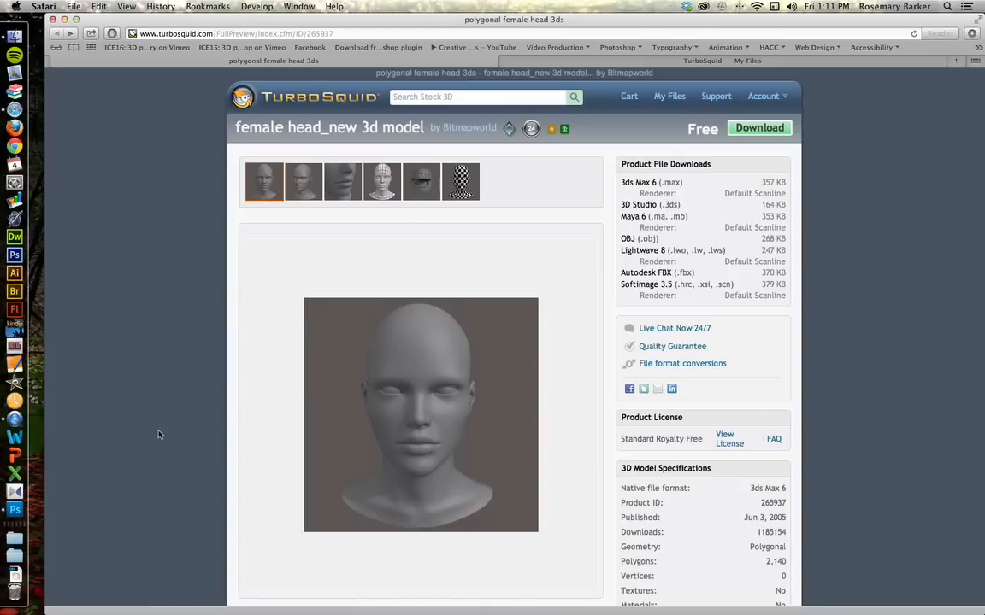
Step: Browse the female head_new model's preview images and start its free download
click(295, 175)
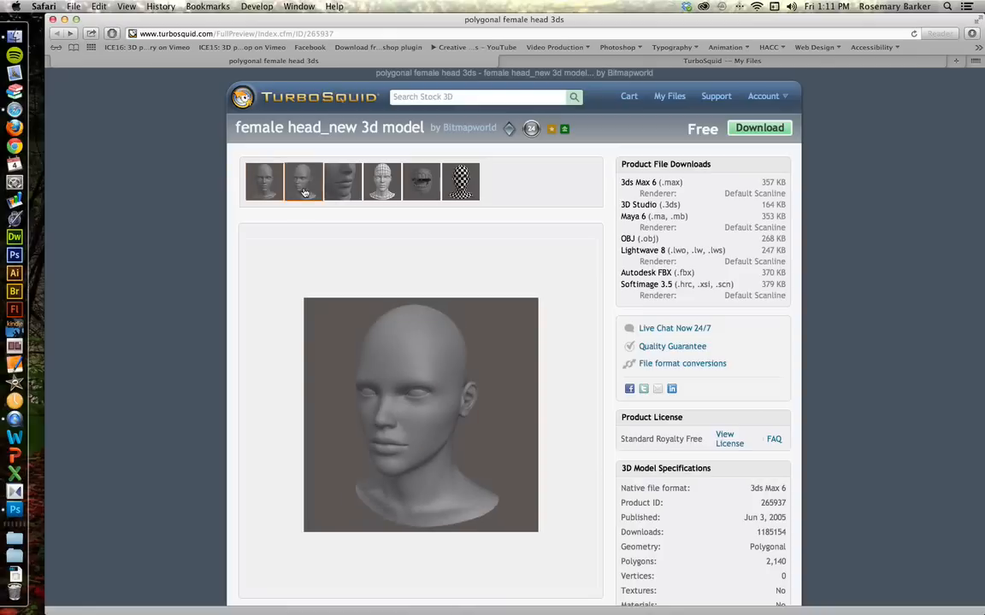
click(337, 194)
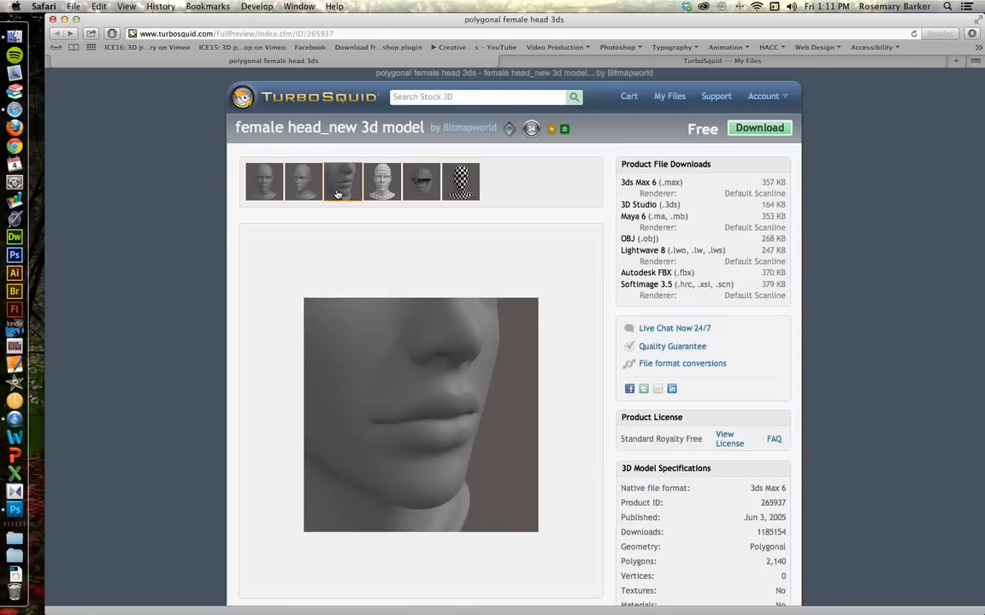
click(426, 194)
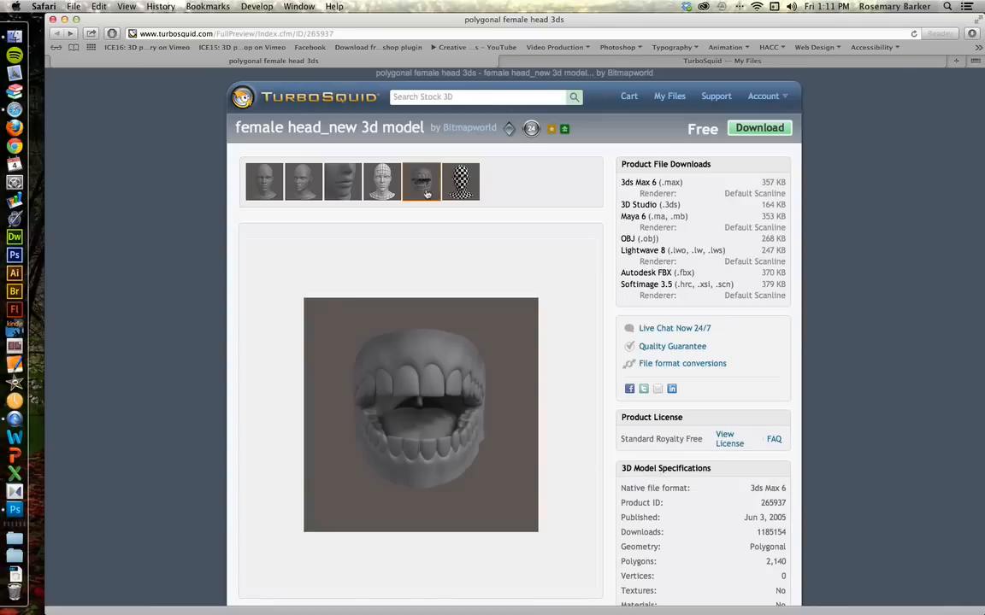
click(748, 133)
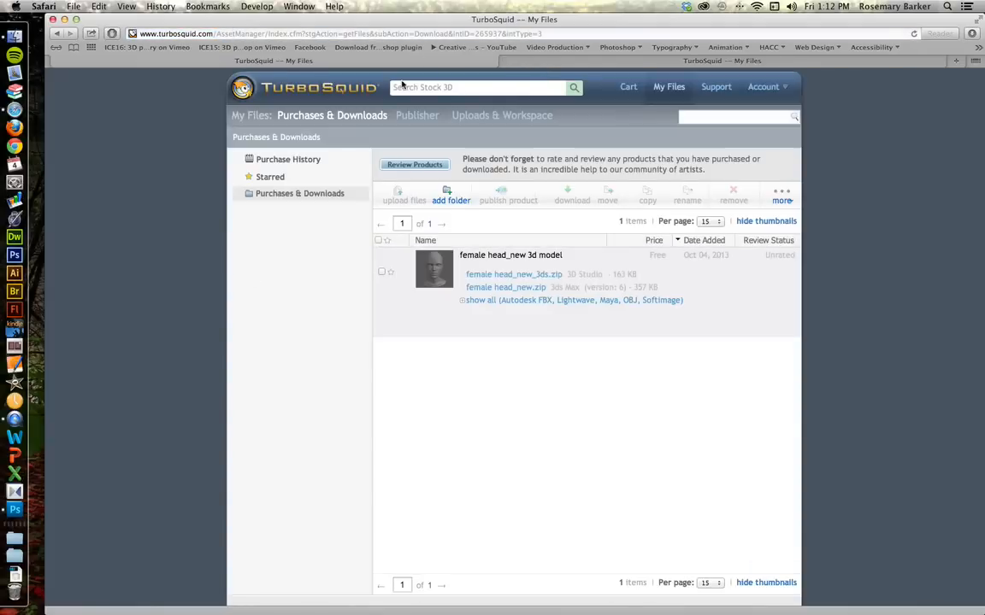
Step: Show all file formats and download the OBJ zip of the female head model, then hide the browser
click(462, 302)
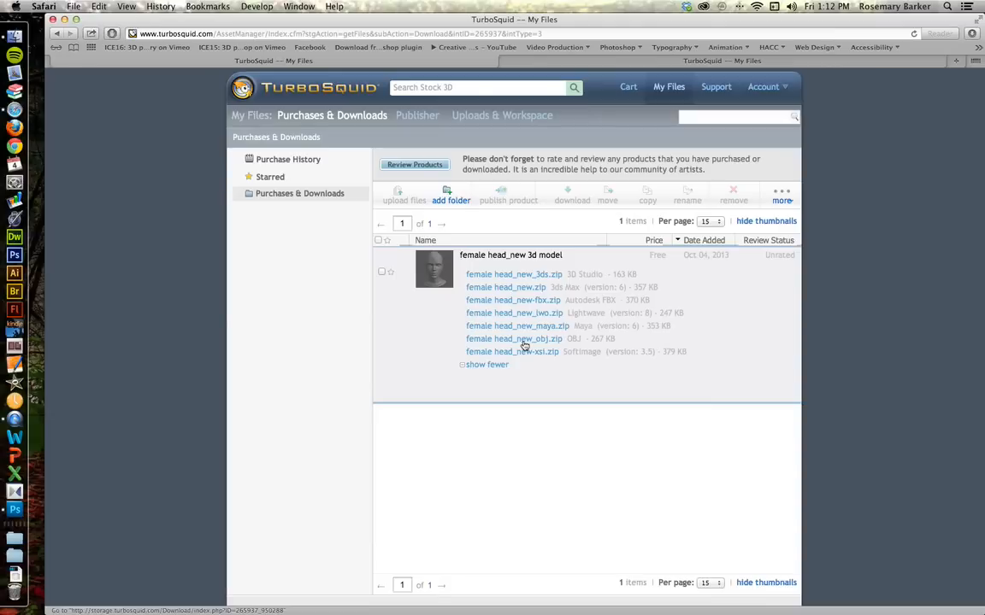
click(523, 344)
key(super+h)
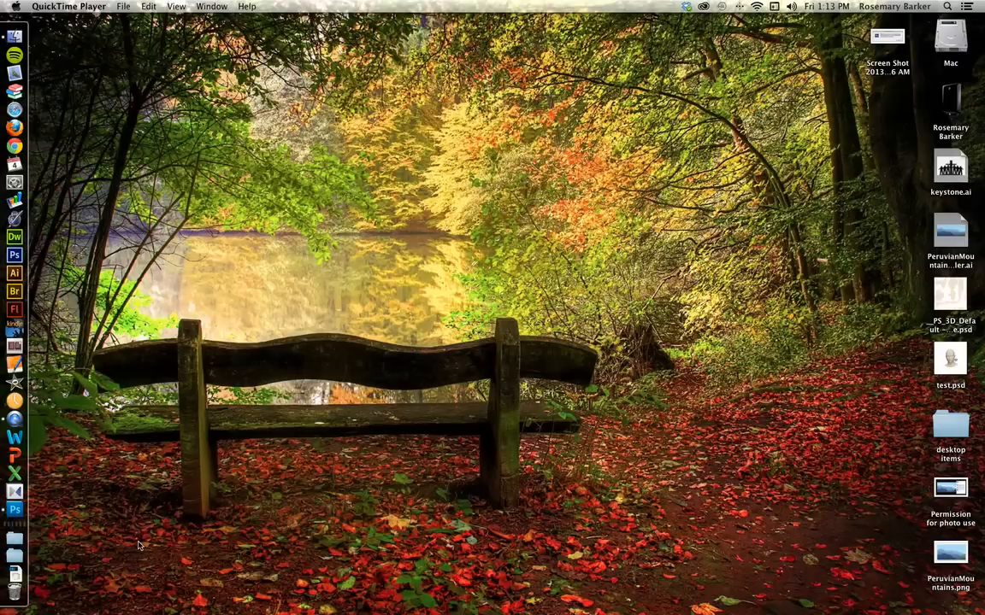
Step: Open female head_new_obj-1.obj from the Downloads folder with Adobe Photoshop CS5.1
click(14, 556)
click(265, 545)
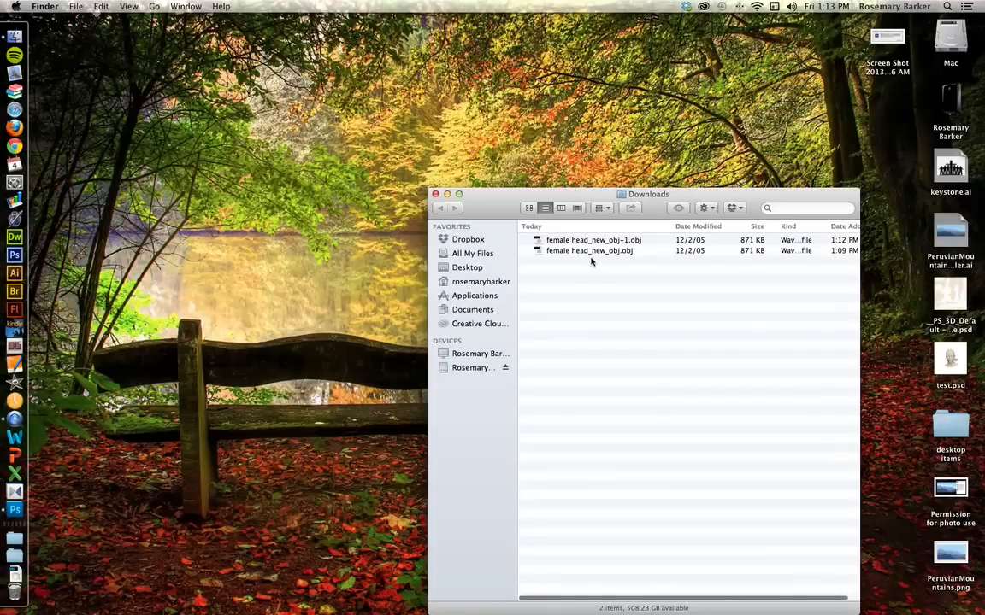
click(590, 241)
right_click(589, 241)
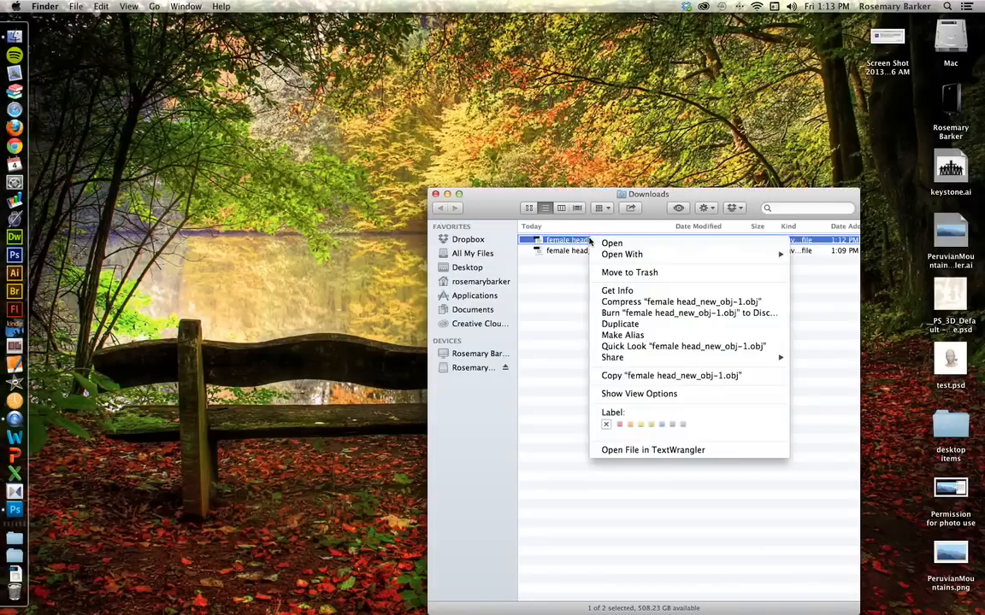
mouse_move(672, 256)
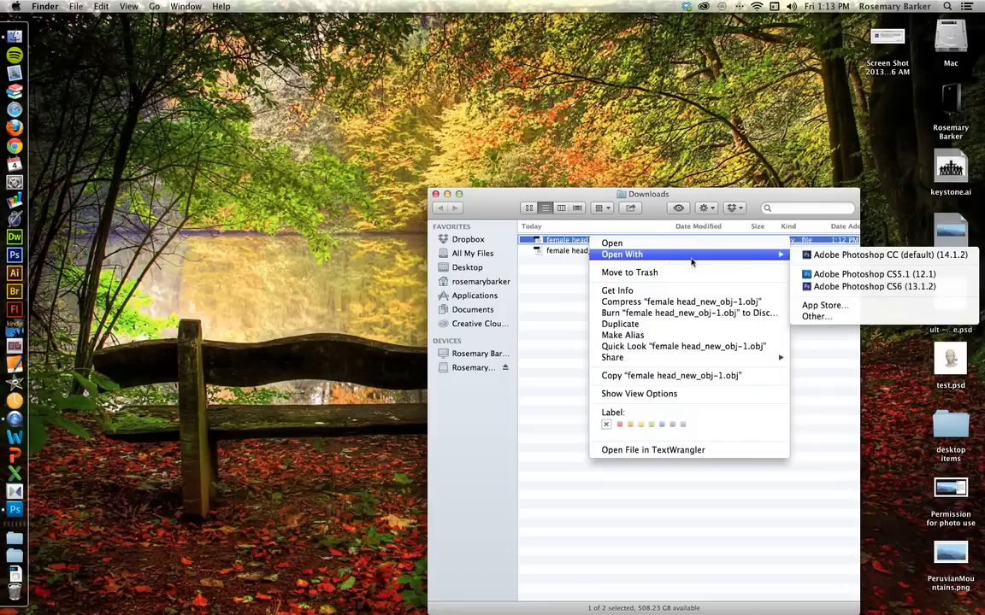
click(837, 274)
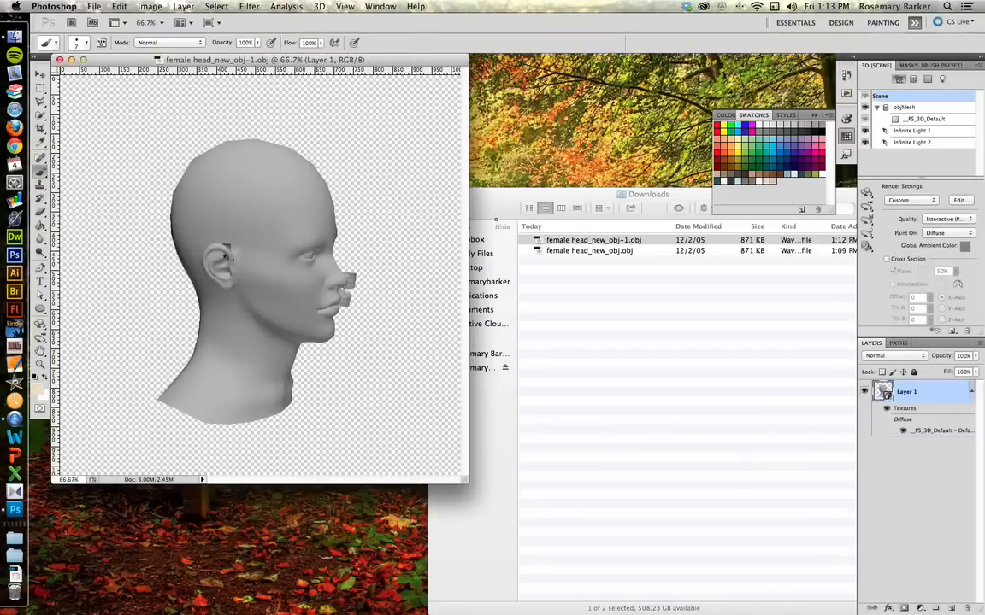
Step: Enlarge the document window and orbit the head model with the 3D Object Rotate tool
drag(463, 480, 852, 609)
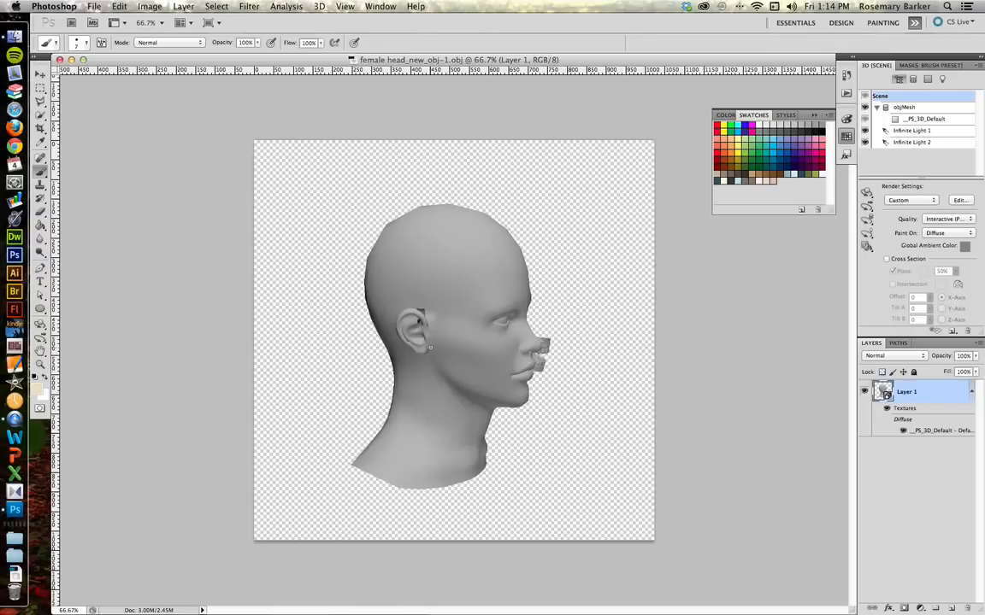
click(41, 326)
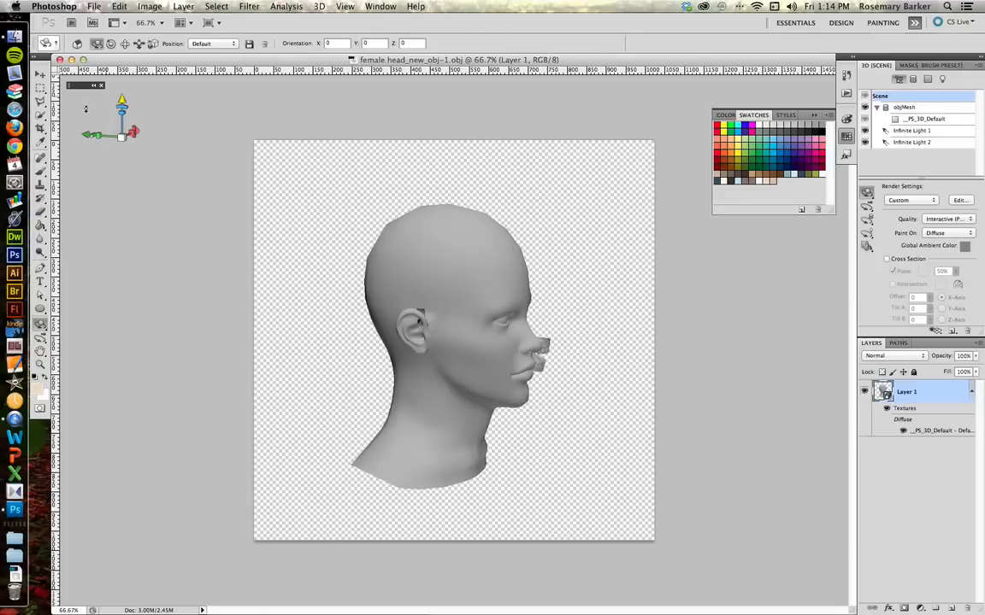
mouse_move(120, 107)
mouse_down()
mouse_move(153, 127)
mouse_move(156, 141)
mouse_move(123, 101)
mouse_move(101, 113)
mouse_move(128, 104)
mouse_up()
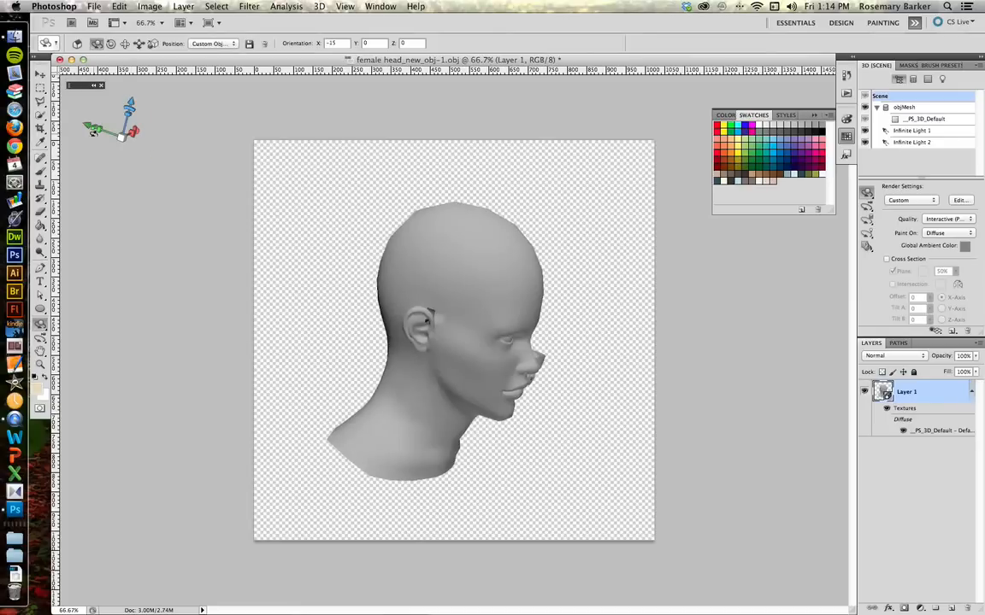
drag(92, 127, 109, 104)
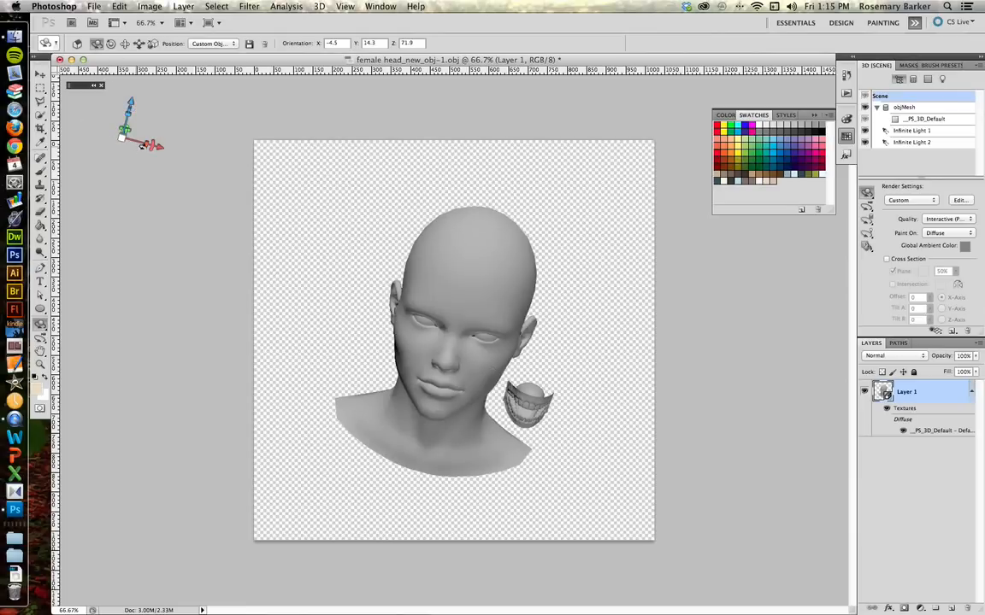
drag(506, 267, 316, 276)
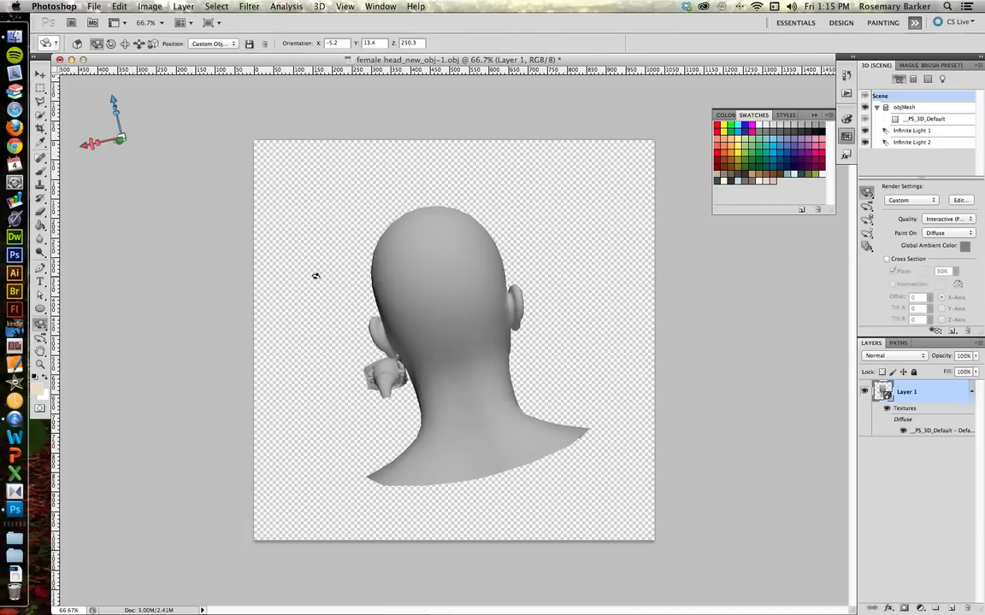
Step: Switch the 3D object position preset to Front, then Back, and back to Front
click(210, 44)
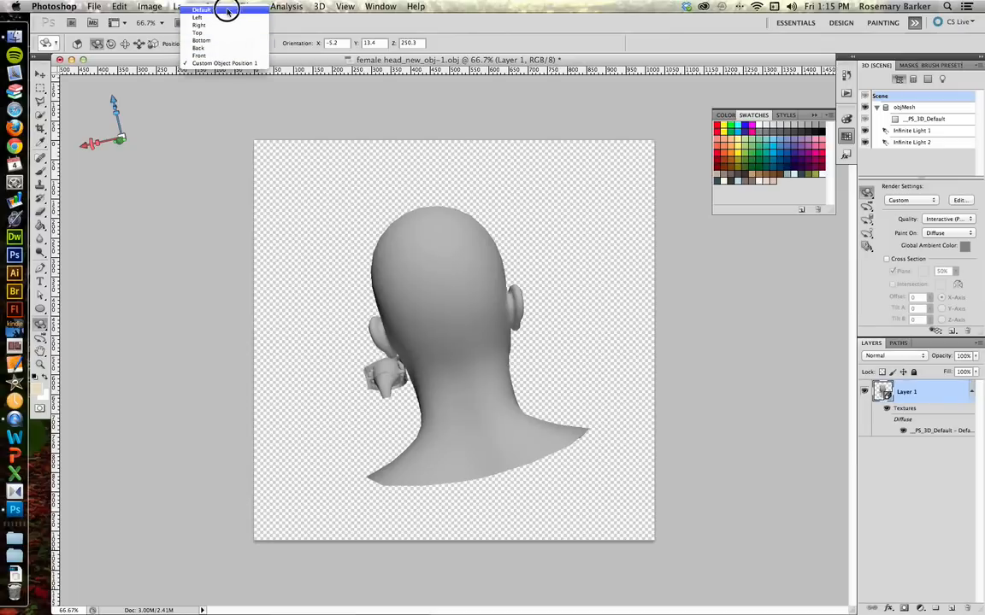
click(224, 57)
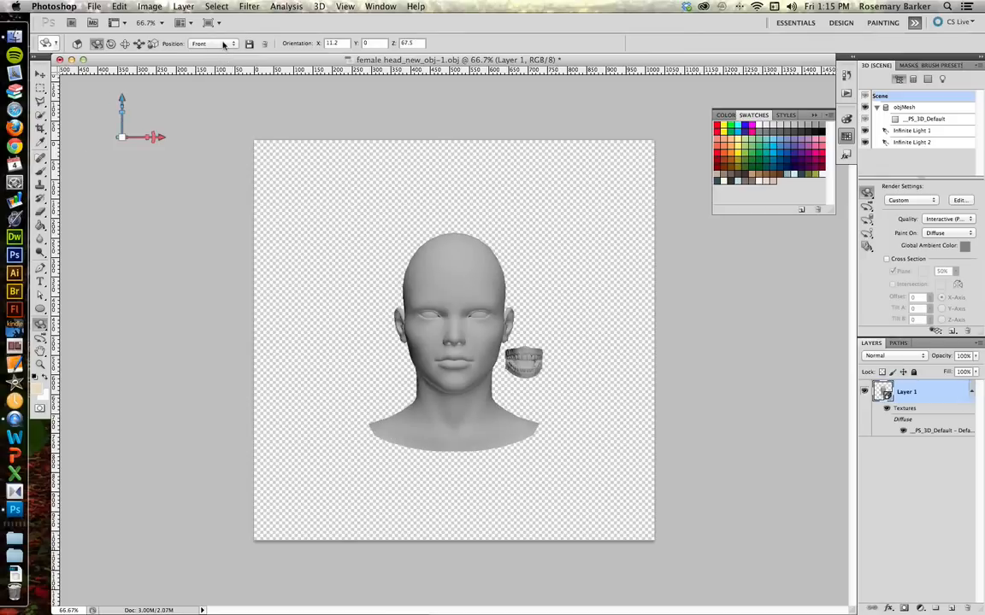
click(217, 42)
click(218, 49)
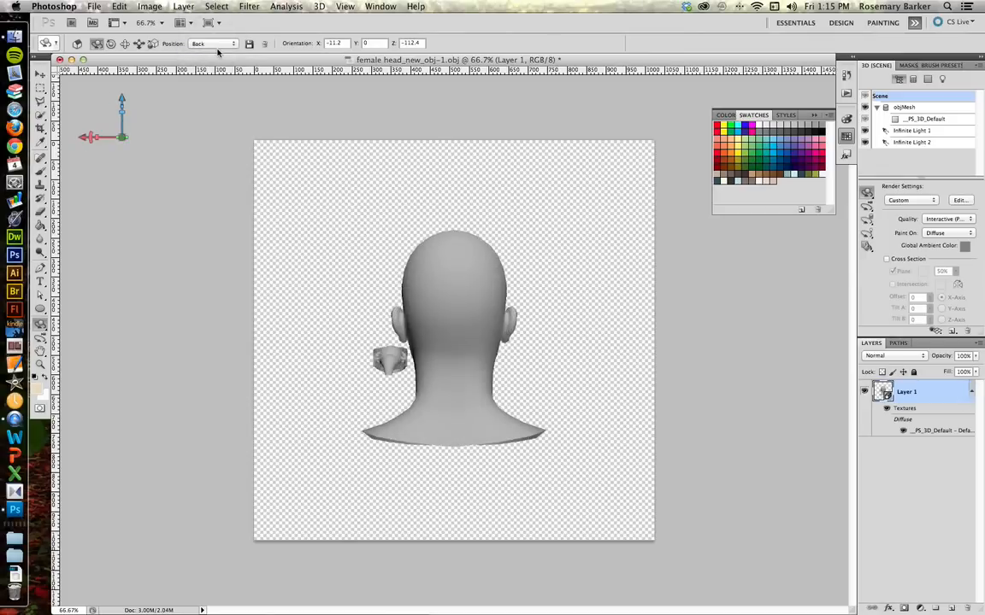
click(215, 43)
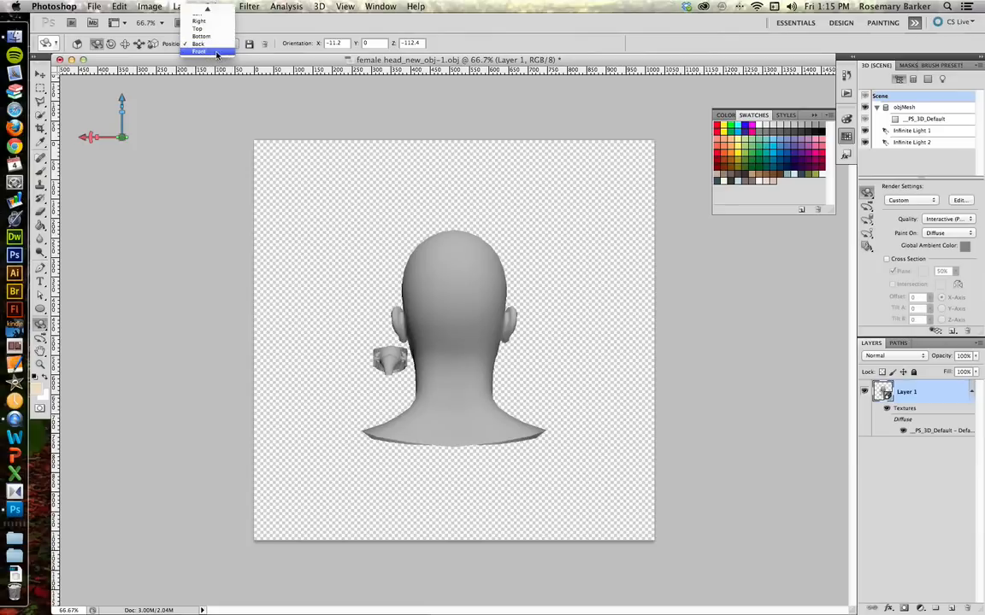
click(217, 51)
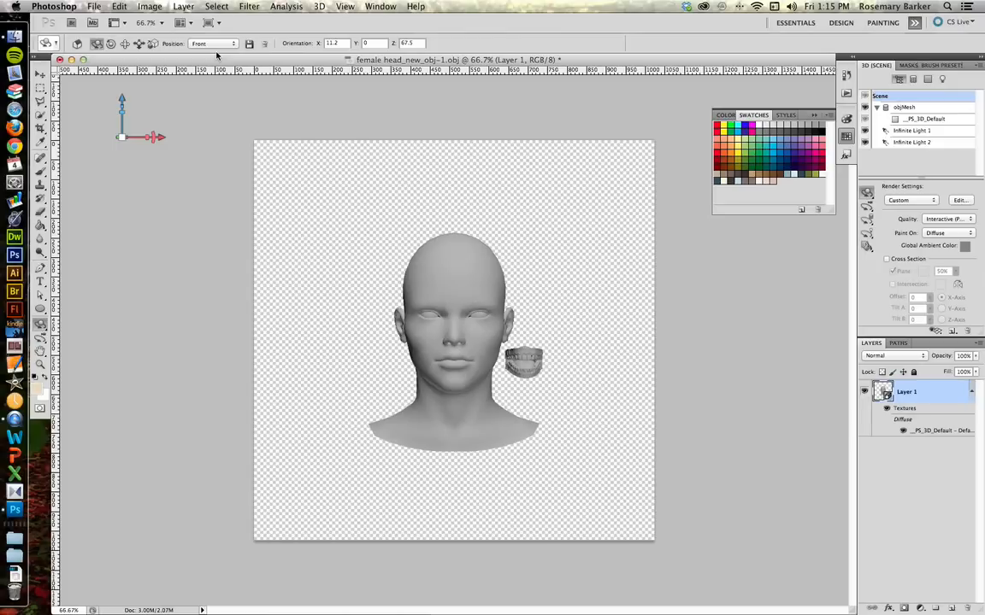
Step: Select the Brush tool, enlarge the brush to 45 px, and set the foreground color to #eddbbe
key(b)
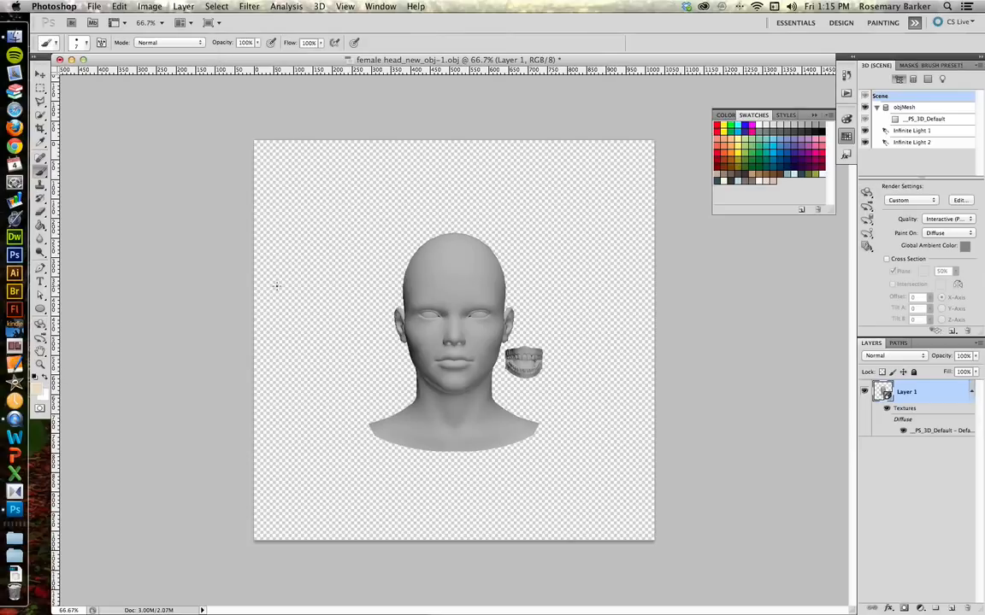
key(bracketright)
key(bracketright)
key(bracketright)
key(bracketright)
key(bracketright)
key(bracketright)
key(bracketright)
key(bracketright)
key(bracketright)
click(37, 387)
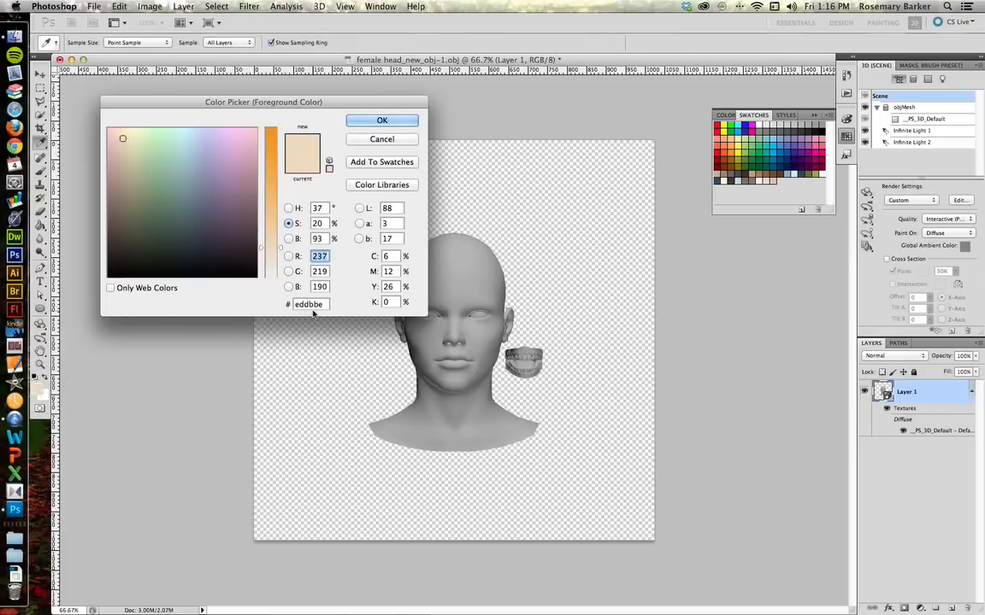
click(385, 122)
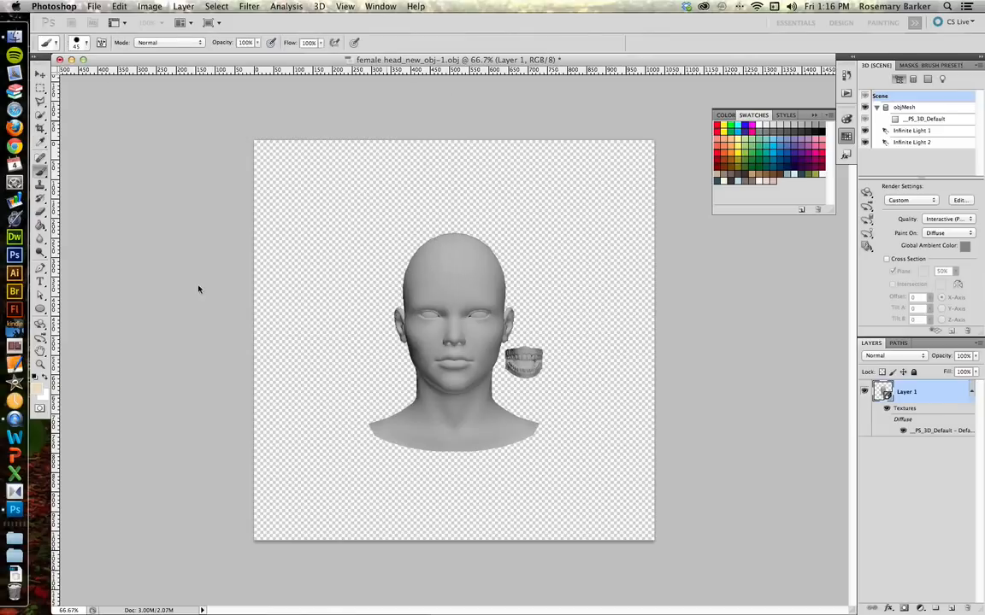
Step: Paint a skin-tone stroke across the forehead and down the left side of the face
click(428, 284)
mouse_move(428, 284)
mouse_down()
mouse_move(478, 280)
mouse_move(424, 270)
mouse_move(429, 281)
mouse_move(459, 255)
mouse_move(457, 413)
mouse_move(409, 296)
mouse_move(396, 356)
mouse_move(441, 381)
mouse_move(447, 418)
mouse_move(408, 404)
mouse_up()
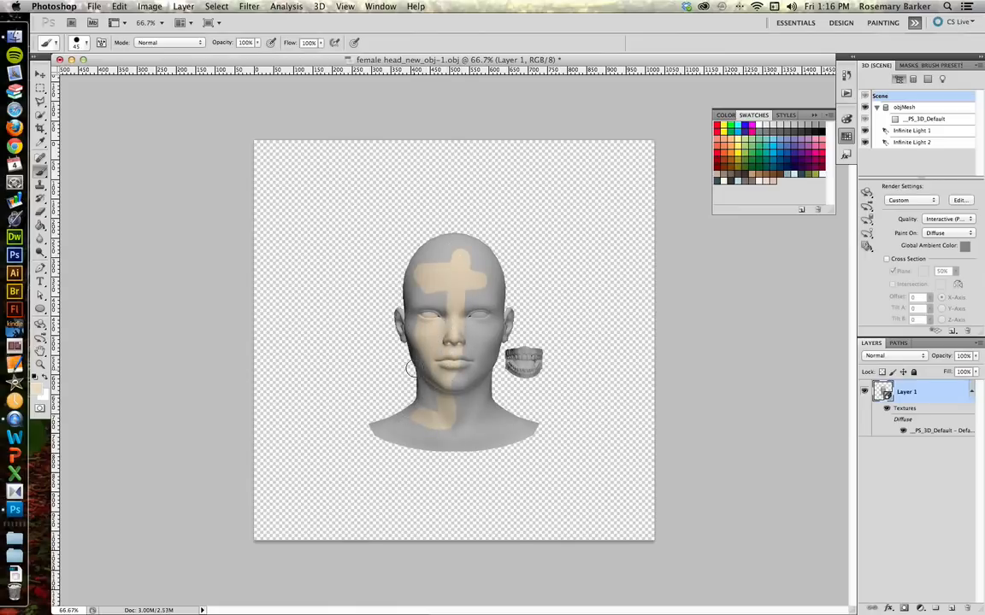
Step: Rotate the head model with the 3D Object Rotate tool to inspect the painted texture from different angles
key(k)
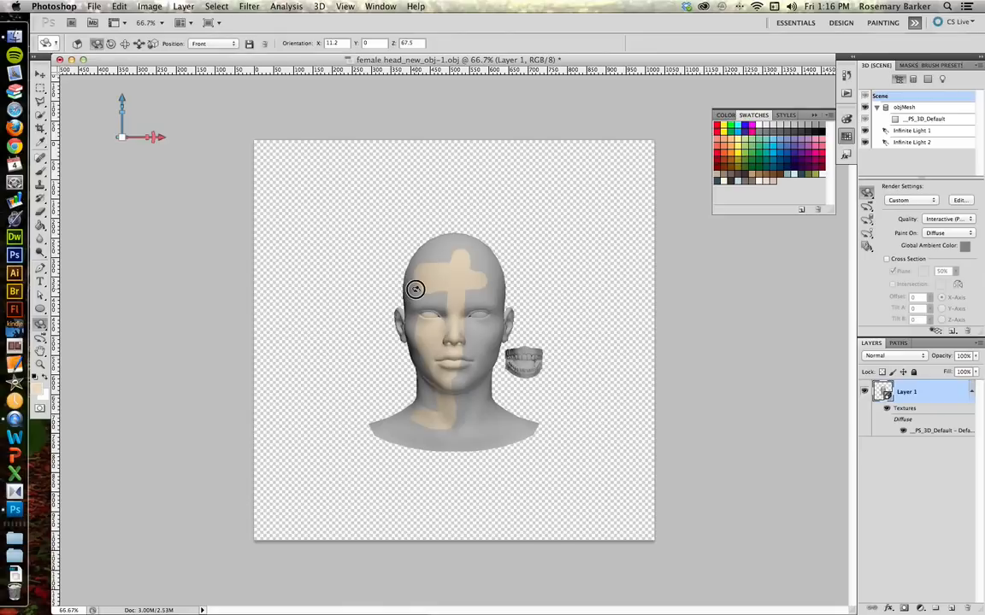
drag(417, 285, 694, 254)
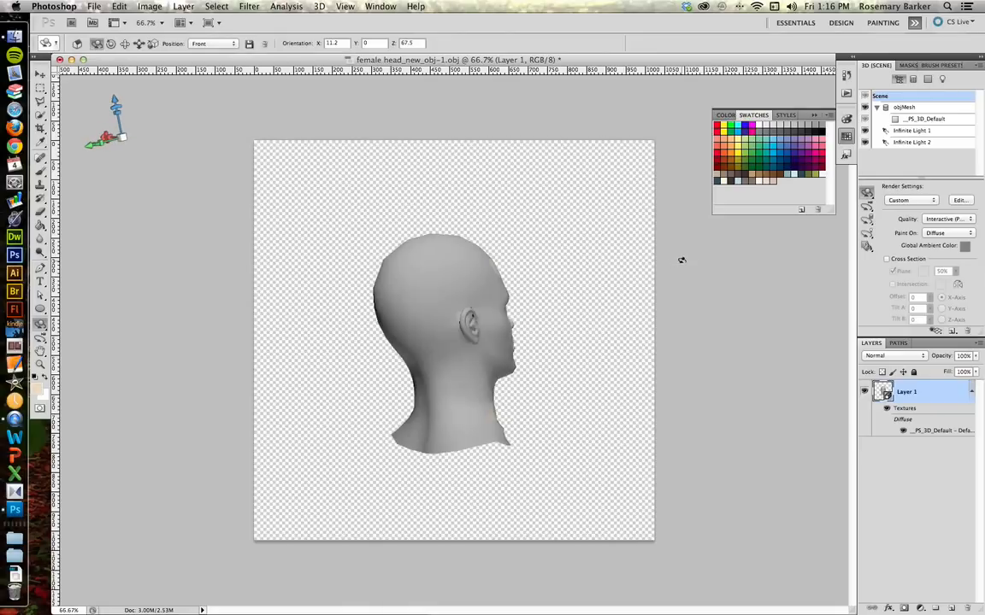
drag(582, 259, 229, 292)
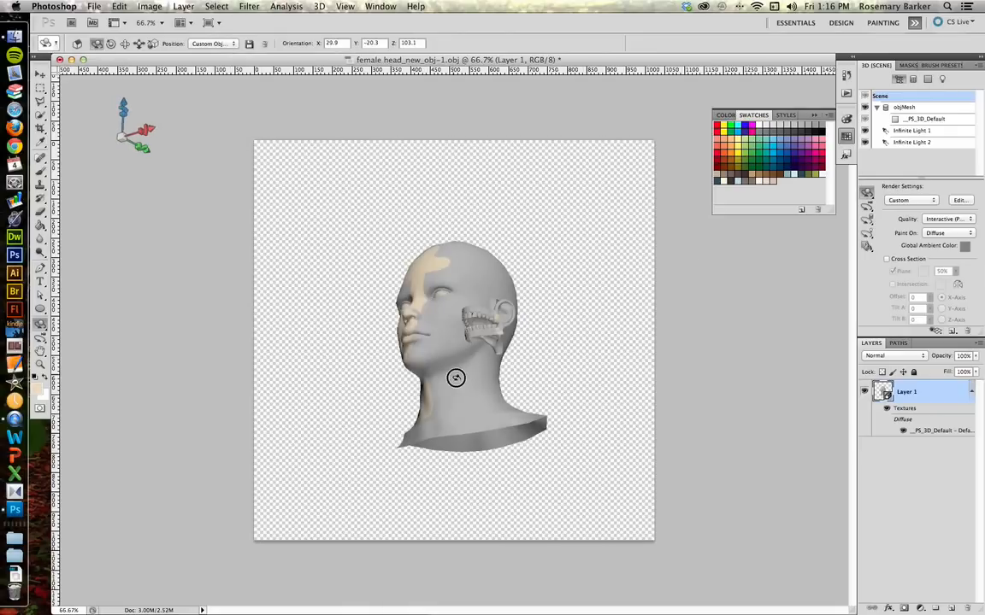
drag(450, 377, 523, 444)
drag(449, 368, 434, 390)
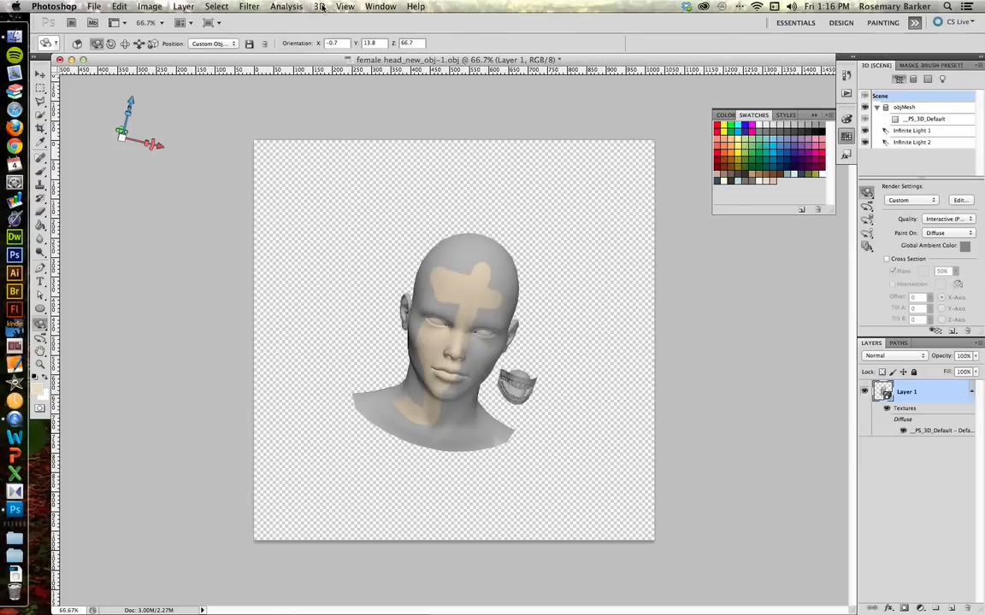
Step: Step backward repeatedly through the history to undo the rotations, paint stroke and position changes
key(super+z)
key(super+alt+z)
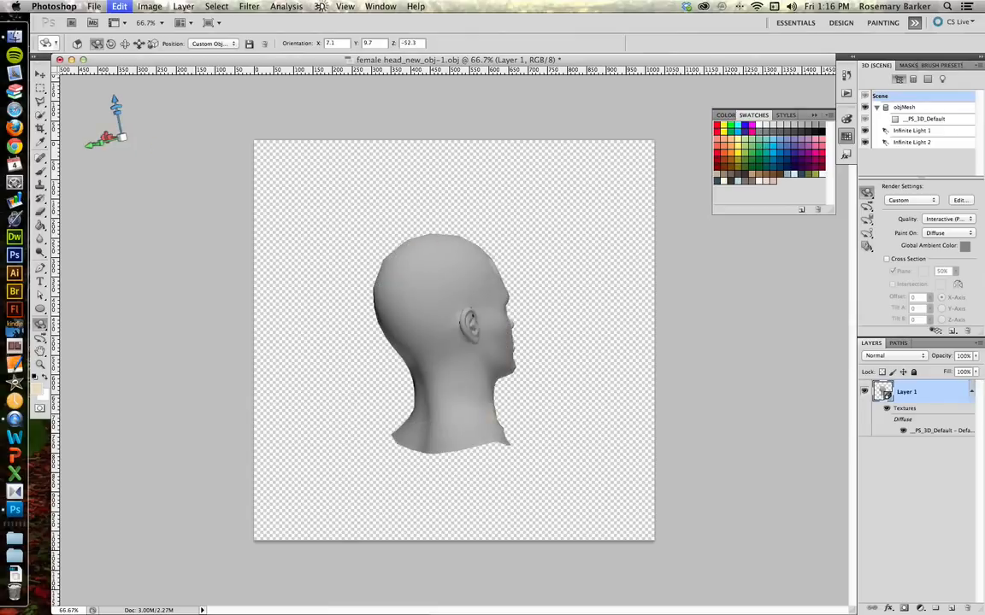
key(super+alt+z)
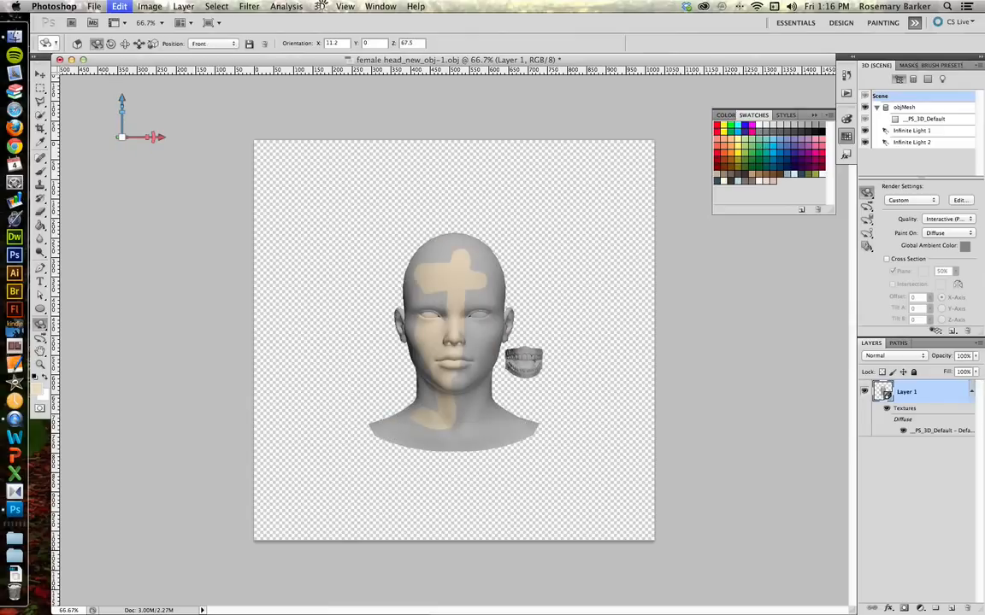
key(super+alt+z)
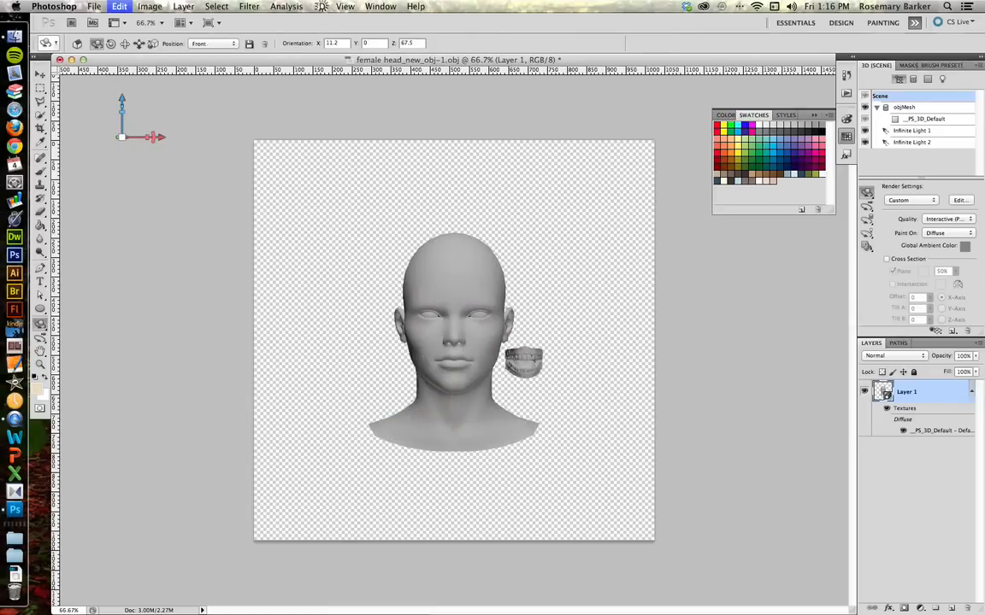
key(super+alt+z)
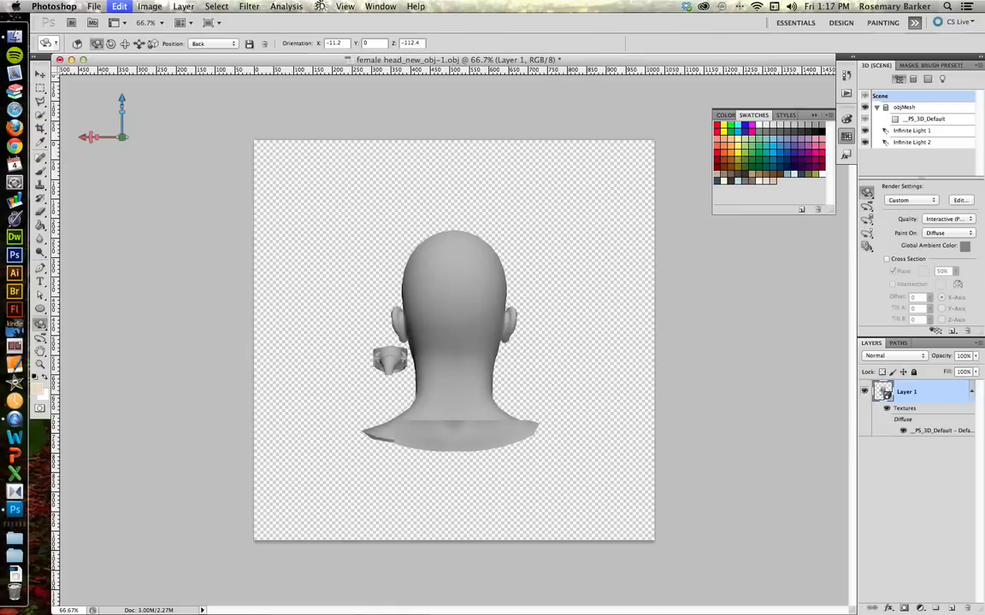
key(super+alt+z)
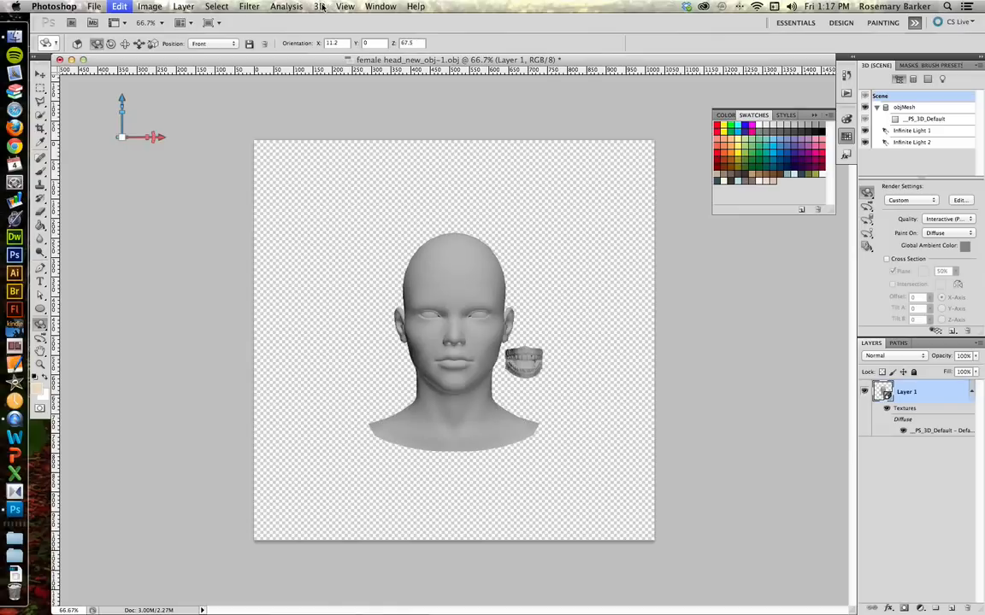
key(super+alt+z)
key(super+alt+z)
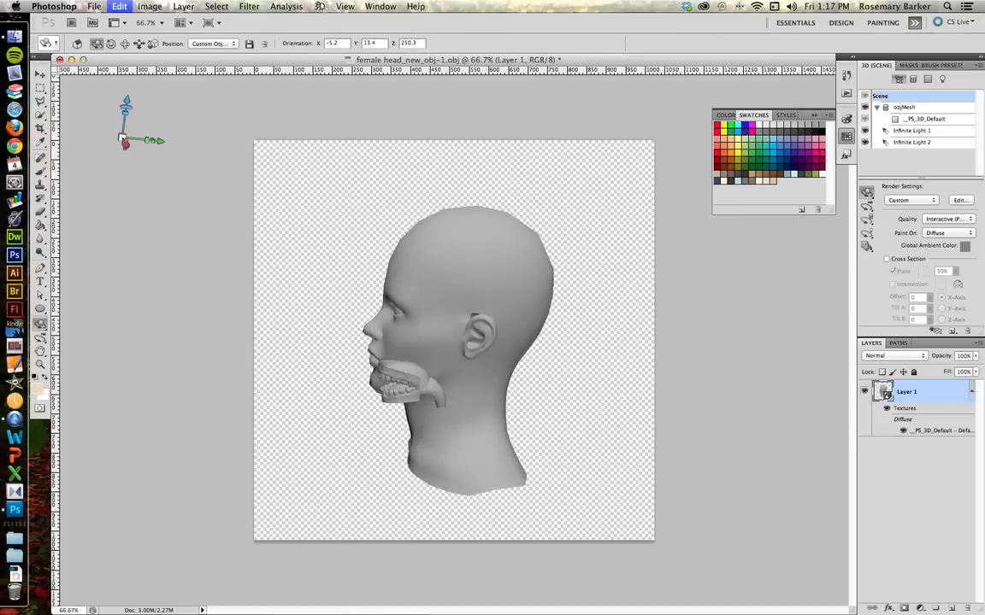
Step: Undo the remaining rotation steps and set the model's view position to Front
key(super+alt+z)
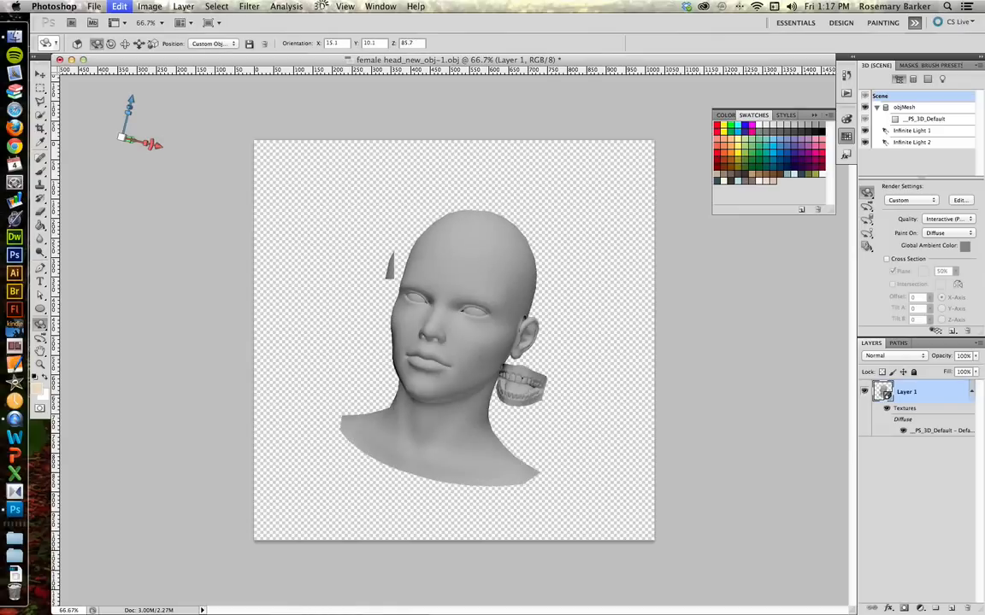
key(super+alt+z)
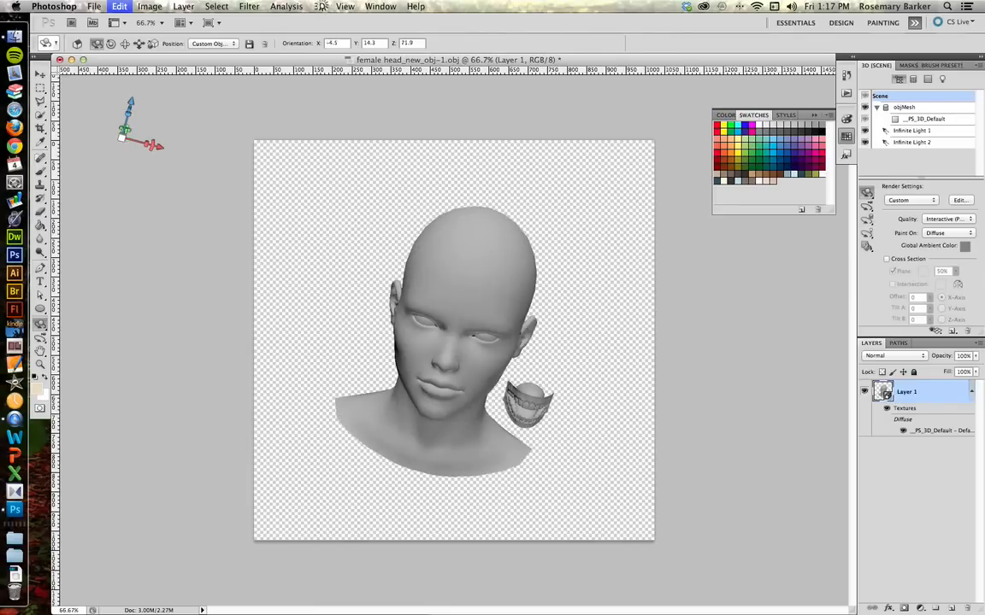
key(super+alt+z)
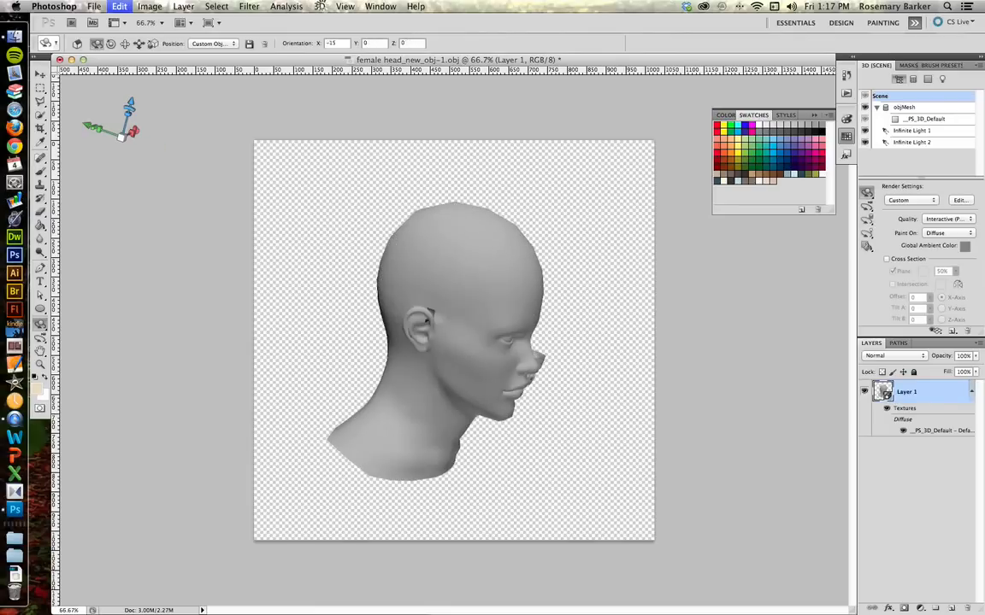
key(super+alt+z)
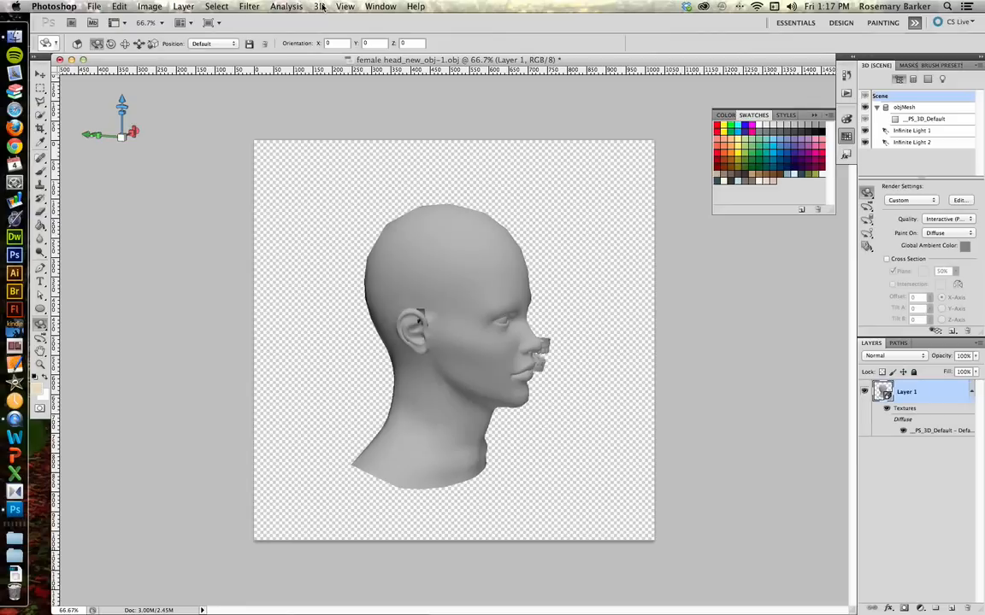
click(226, 44)
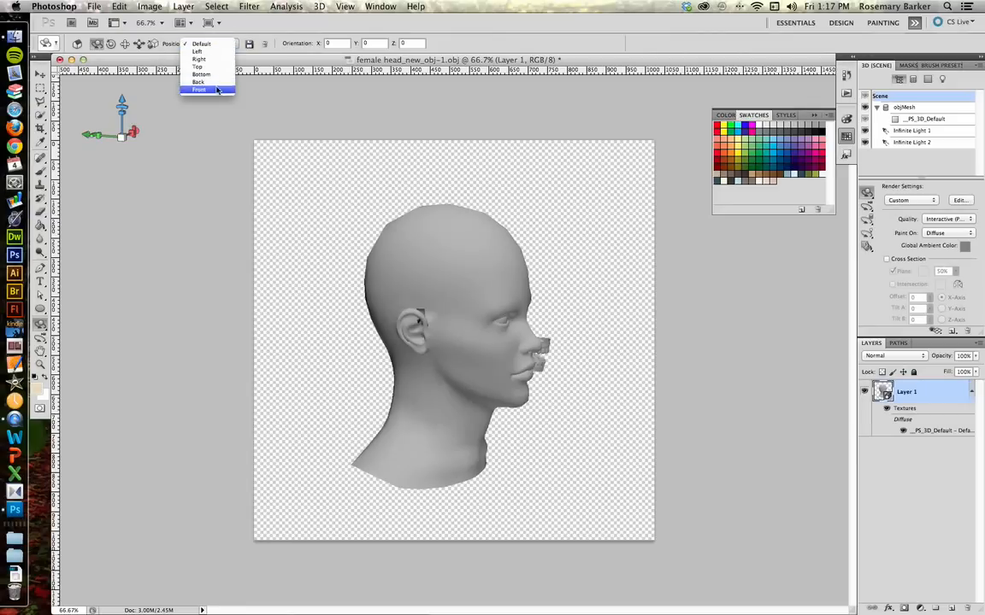
click(352, 5)
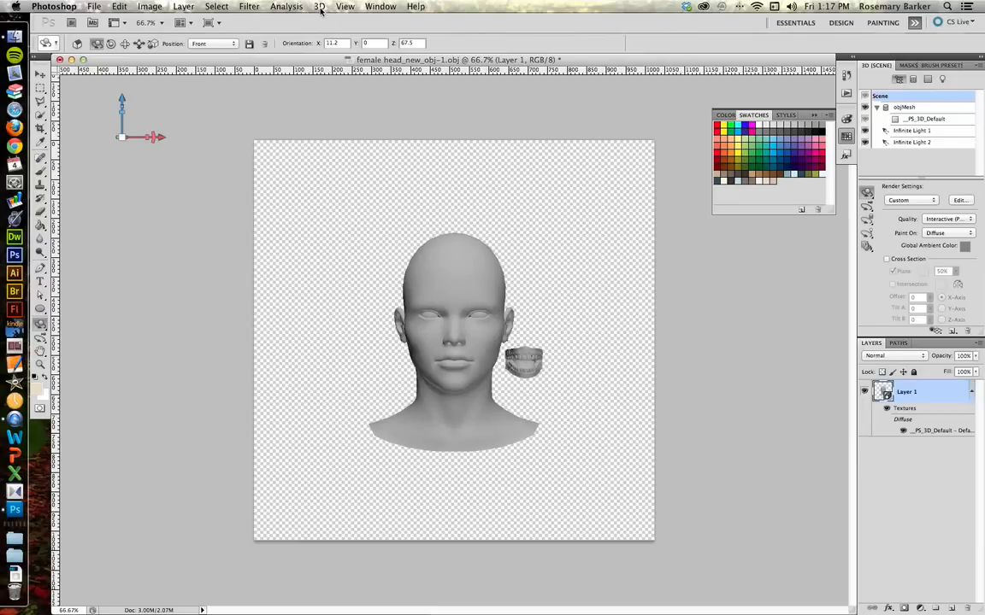
Step: Reparameterize the model's UVs, accepting the texture warning and choosing Low Distortion
click(320, 7)
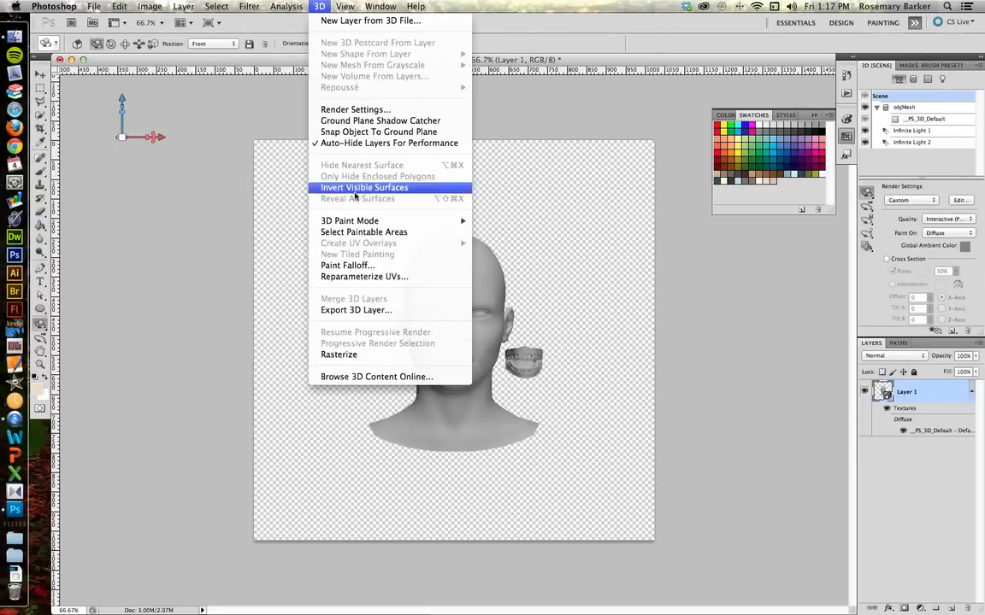
click(354, 277)
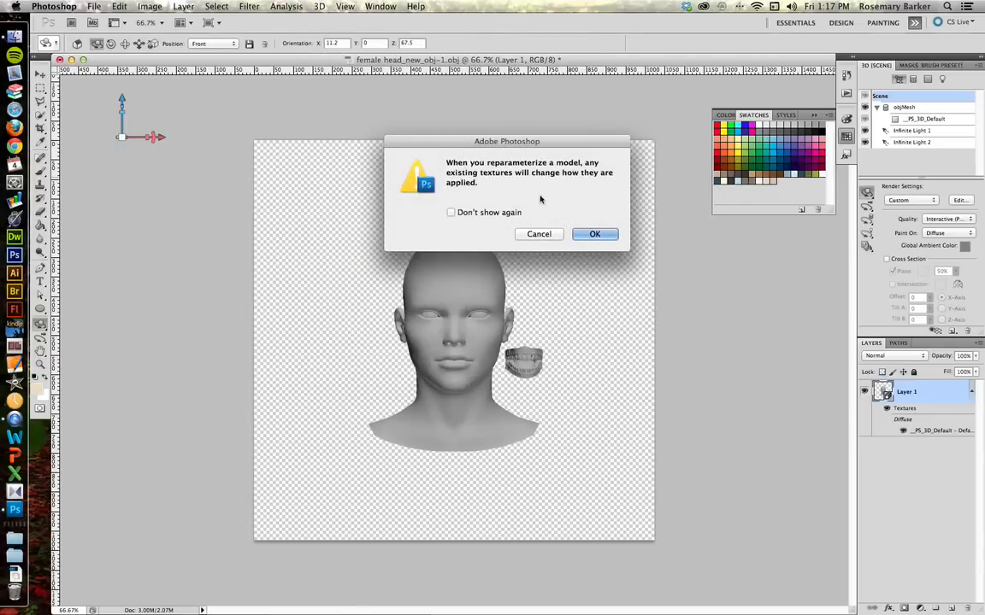
click(603, 234)
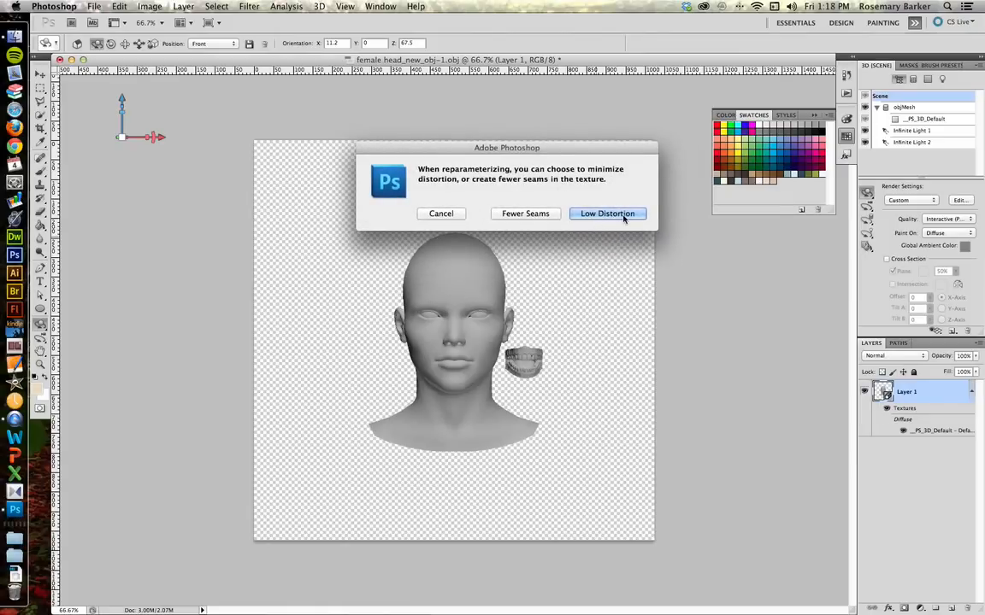
click(623, 216)
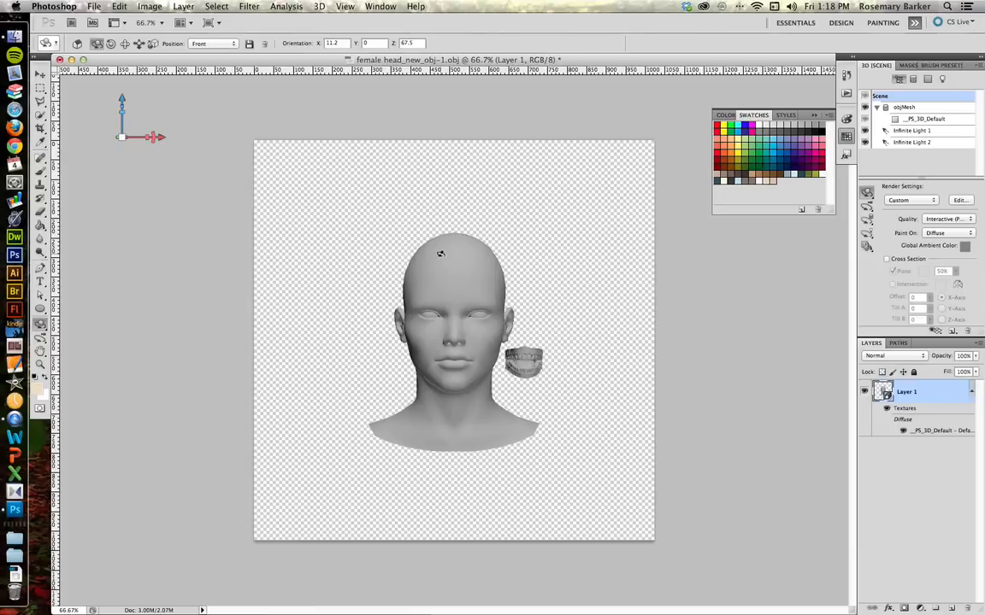
Step: Switch to the Brush and paint skin tone across the forehead, face, cheeks and chin
key(b)
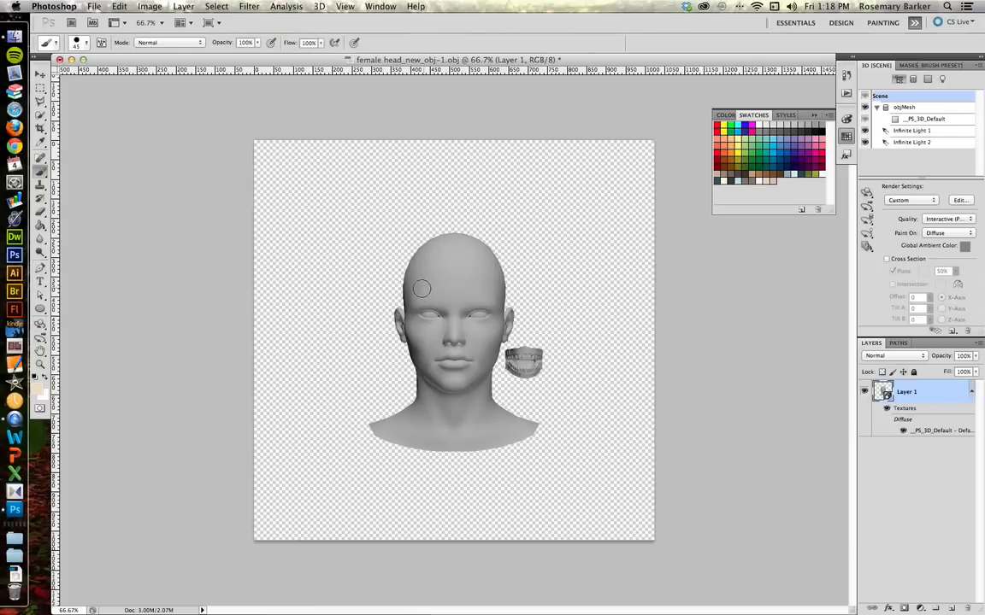
key(bracketright)
key(bracketright)
key(bracketright)
mouse_move(413, 285)
mouse_down()
mouse_move(488, 288)
mouse_move(424, 282)
mouse_move(423, 272)
mouse_move(436, 267)
mouse_move(486, 263)
mouse_move(420, 258)
mouse_move(424, 249)
mouse_move(489, 249)
mouse_move(465, 236)
mouse_move(448, 243)
mouse_move(439, 298)
mouse_up()
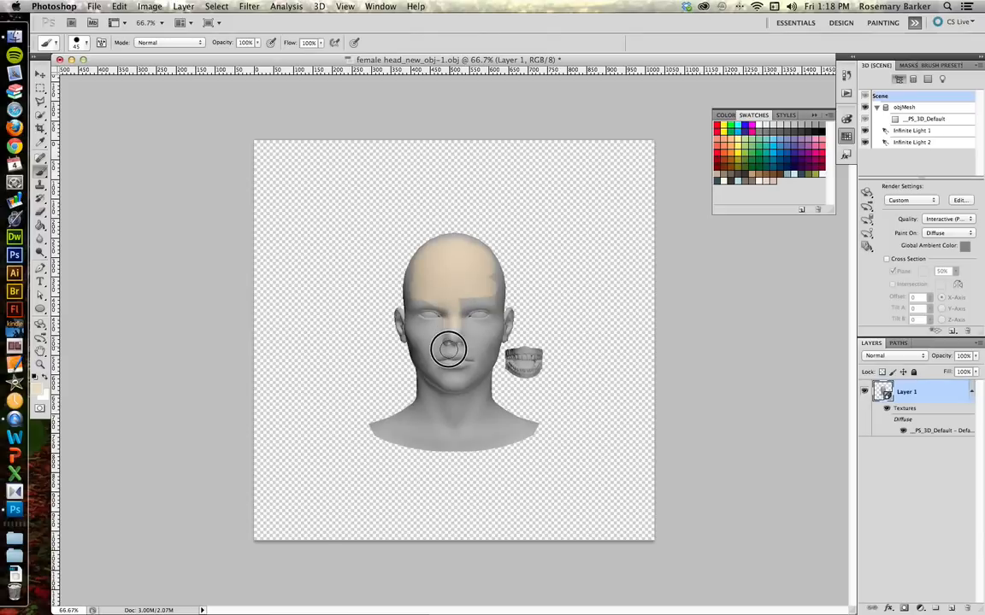
drag(449, 349, 410, 325)
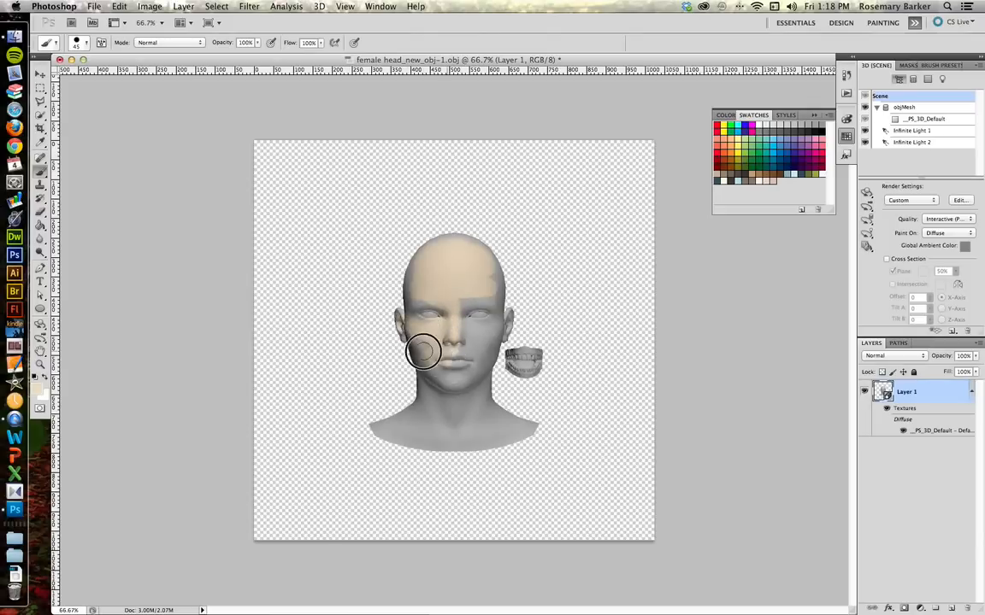
mouse_move(443, 365)
mouse_down()
mouse_move(458, 388)
mouse_move(430, 357)
mouse_move(428, 383)
mouse_move(463, 412)
mouse_move(471, 401)
mouse_move(419, 376)
mouse_move(480, 314)
mouse_move(492, 281)
mouse_move(470, 369)
mouse_move(487, 342)
mouse_move(464, 309)
mouse_move(464, 347)
mouse_move(471, 300)
mouse_move(429, 322)
mouse_up()
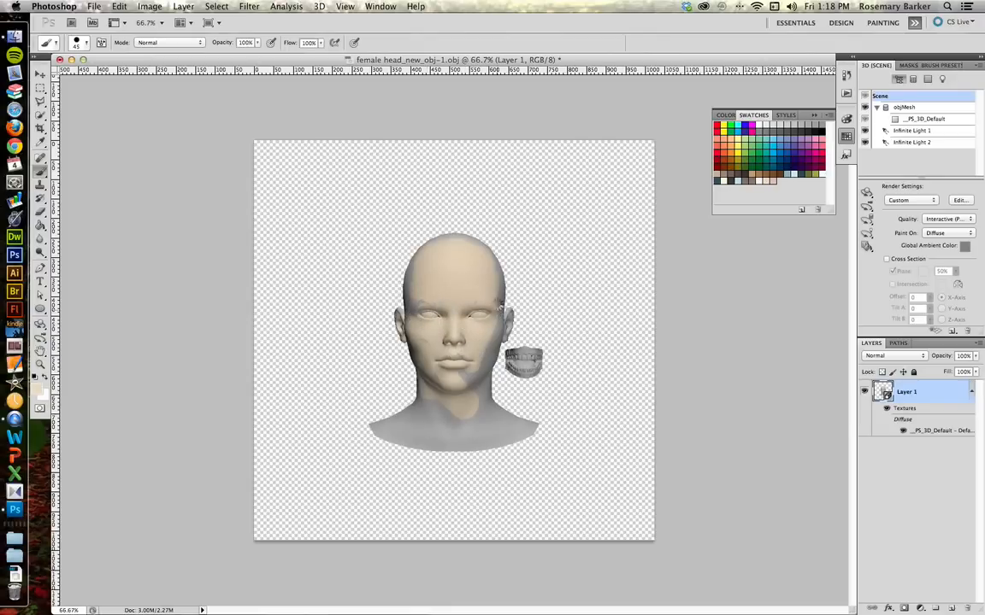
mouse_move(495, 270)
mouse_down()
mouse_move(499, 314)
mouse_move(468, 390)
mouse_up()
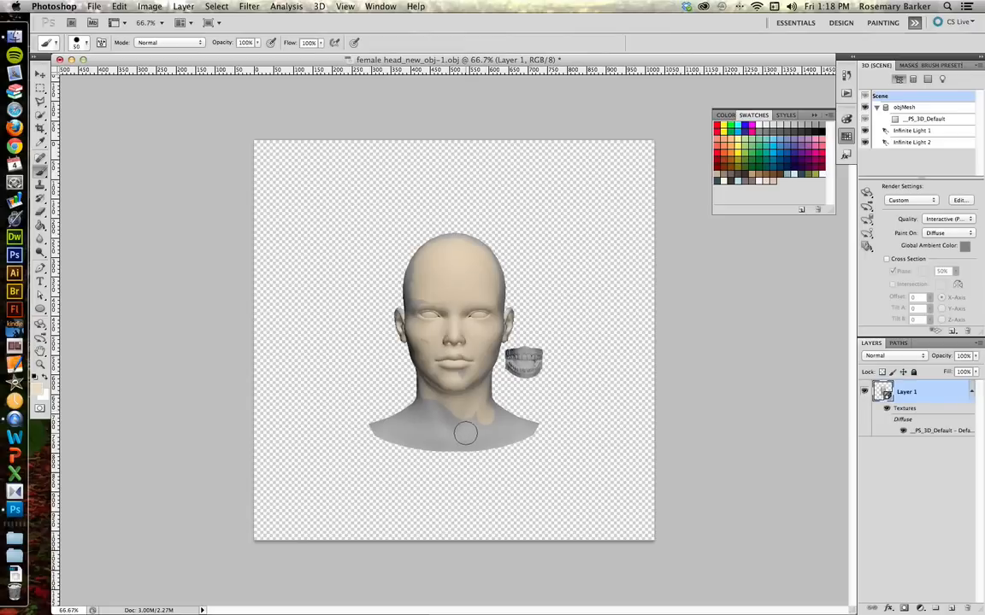
Step: Enlarge the brush to 250 px and paint the neck and shoulders
key(bracketright)
key(bracketright)
key(bracketright)
key(bracketright)
key(bracketright)
key(bracketright)
key(bracketright)
key(bracketright)
key(bracketright)
key(bracketright)
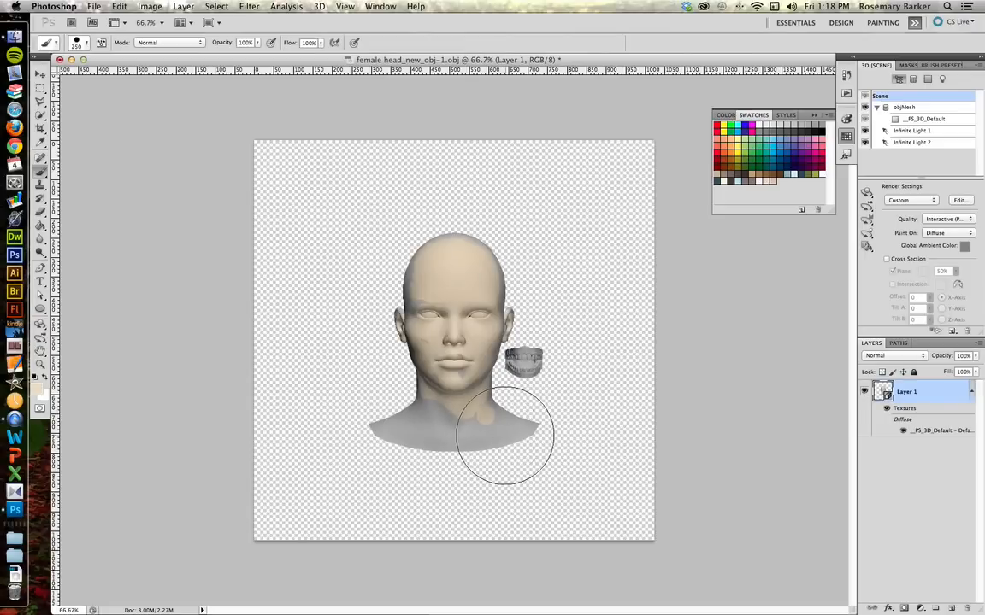
mouse_move(504, 436)
mouse_down()
mouse_move(391, 429)
mouse_move(397, 414)
mouse_up()
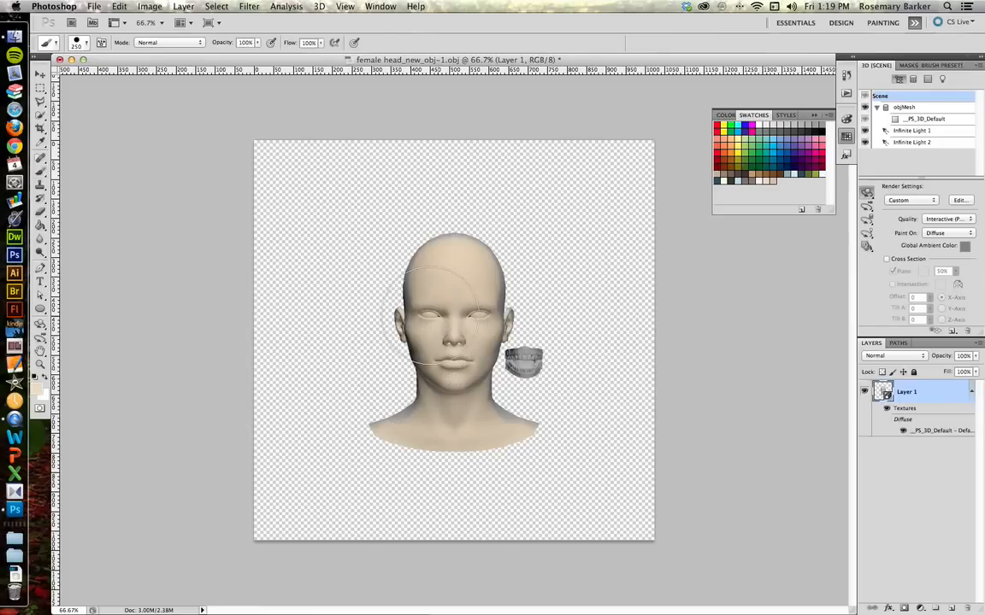
Step: Rotate the head to a side profile and paint the back of the head and neck
key(k)
drag(372, 316, 585, 311)
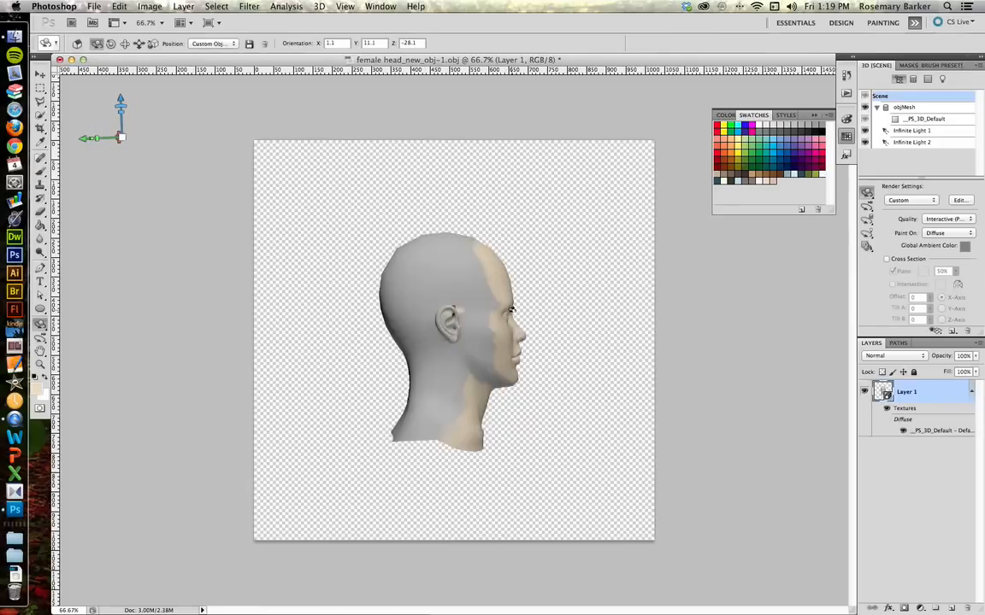
key(b)
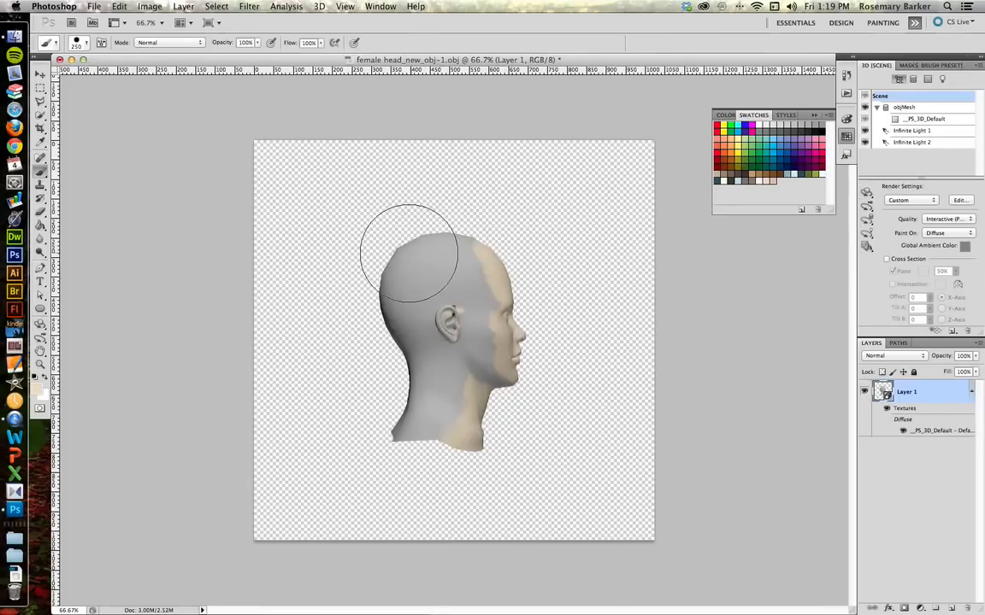
mouse_move(405, 260)
mouse_down()
mouse_move(468, 287)
mouse_move(469, 310)
mouse_move(442, 313)
mouse_move(410, 340)
mouse_move(447, 417)
mouse_move(461, 370)
mouse_move(480, 380)
mouse_move(502, 339)
mouse_up()
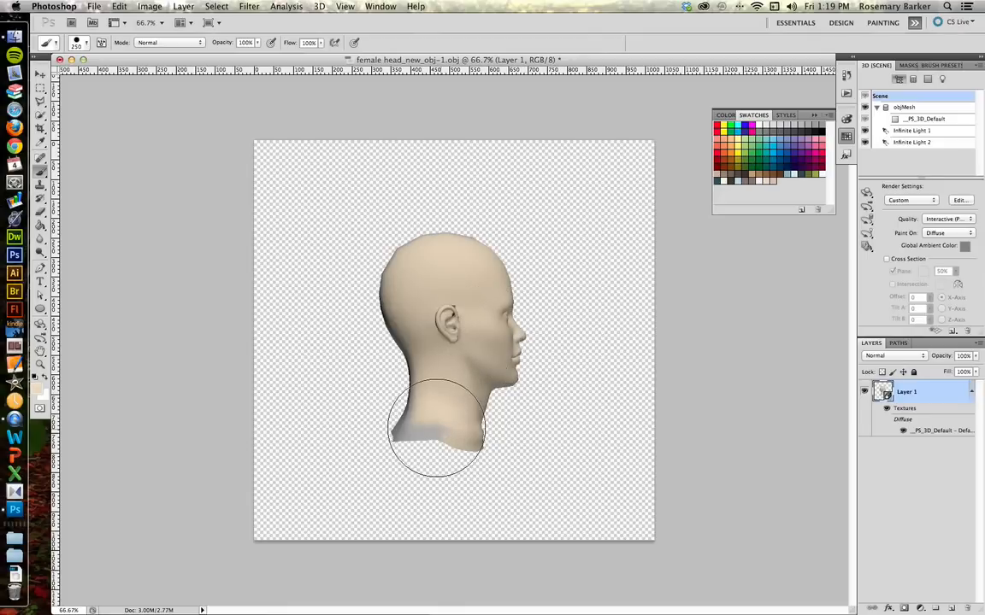
click(400, 428)
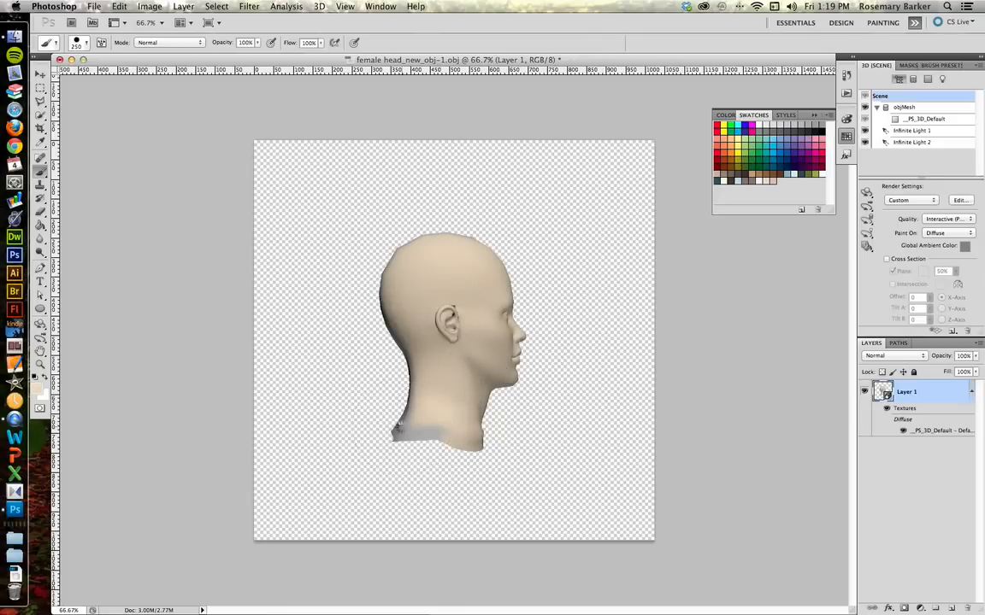
click(406, 418)
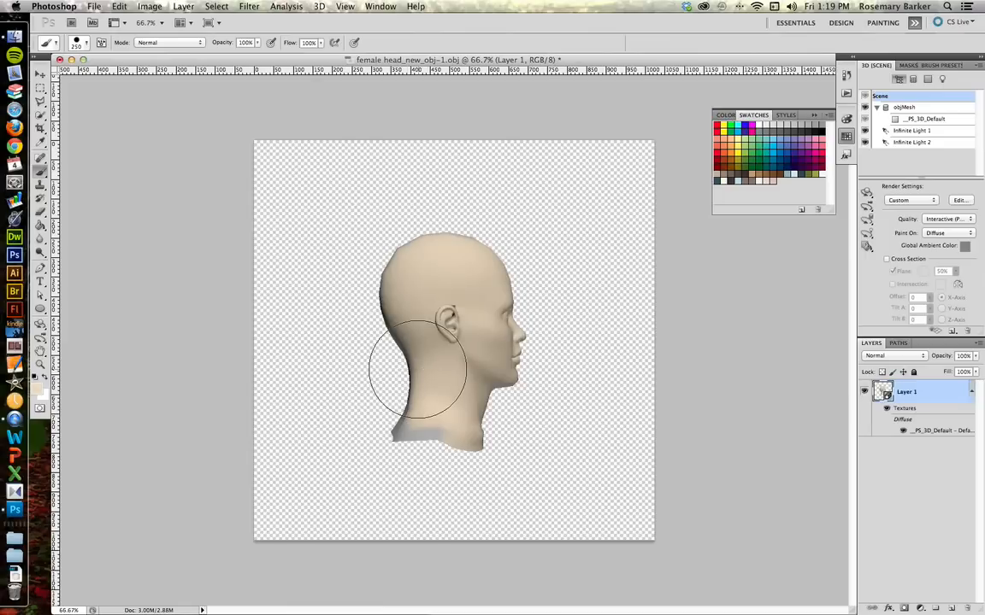
Step: Rotate the head to show its back and paint the back of the head and shoulders
key(k)
drag(391, 345, 576, 327)
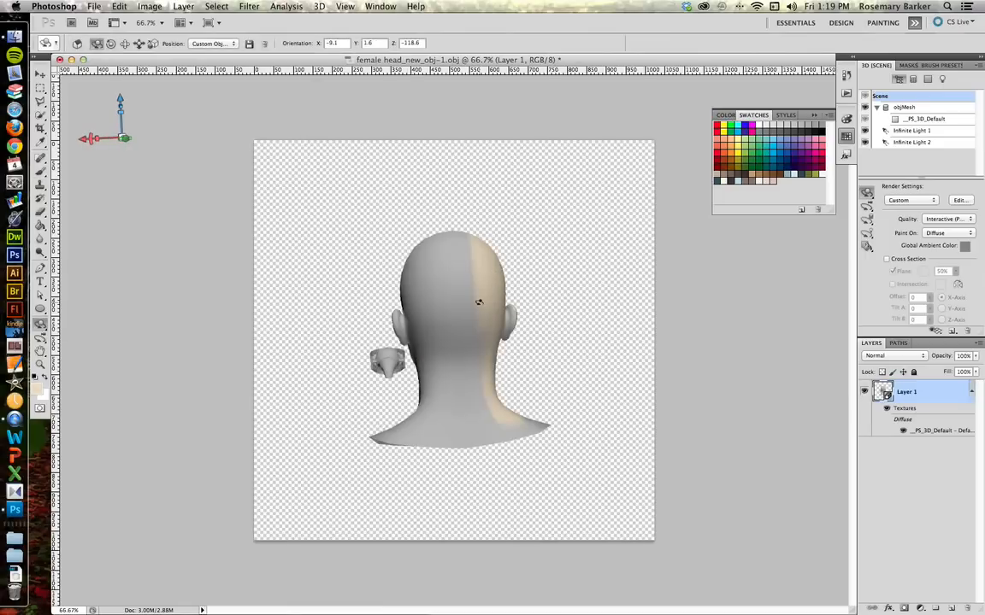
key(b)
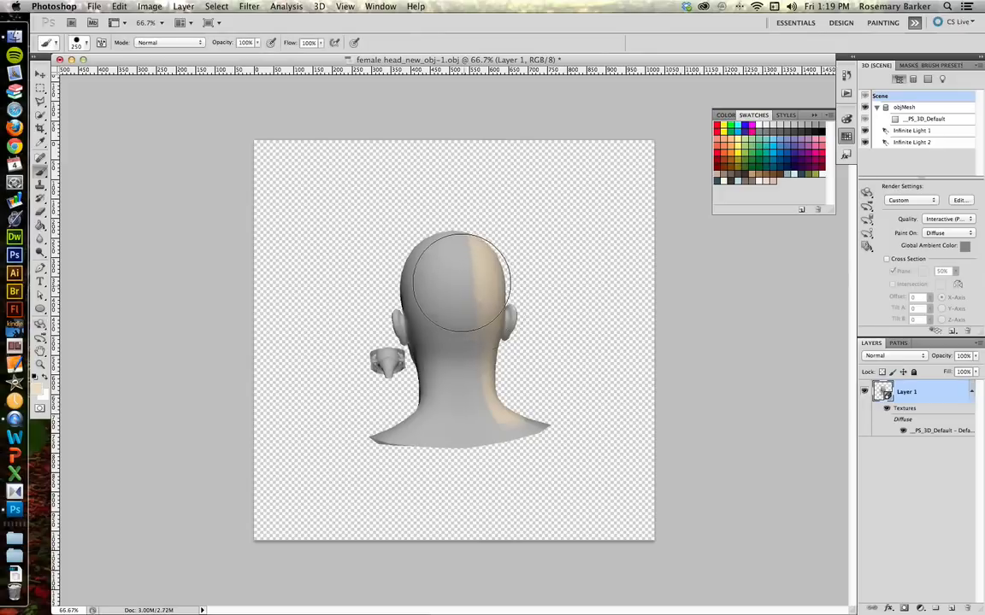
click(446, 273)
mouse_move(457, 316)
mouse_down()
mouse_move(479, 395)
mouse_move(466, 428)
mouse_move(499, 319)
mouse_move(498, 334)
mouse_up()
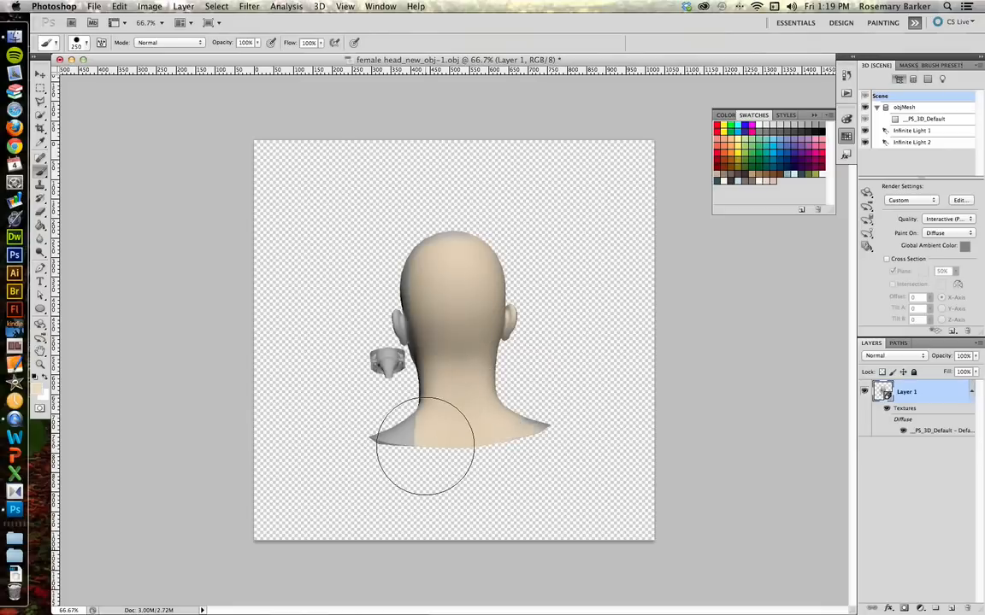
drag(412, 445, 402, 435)
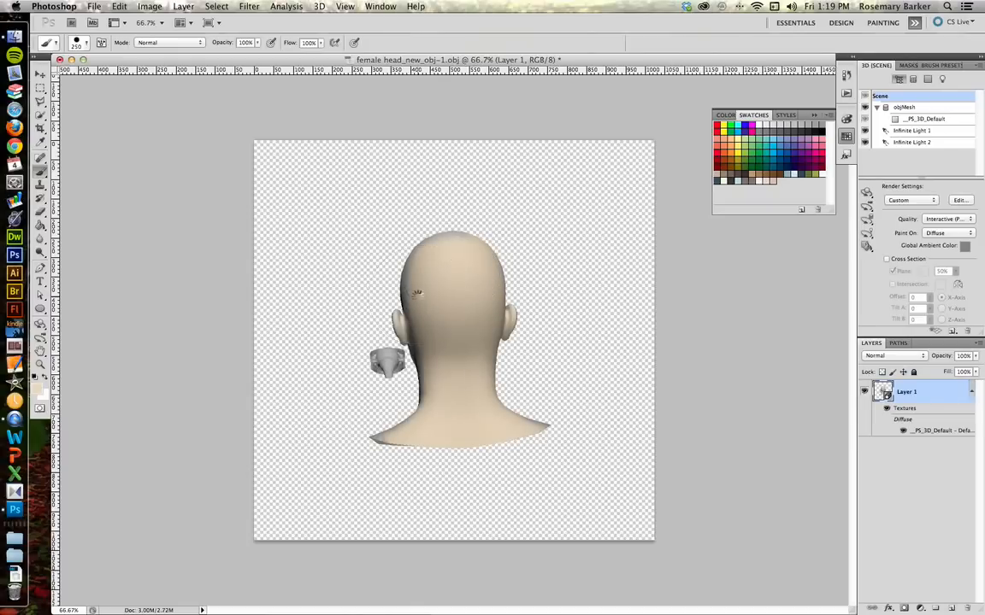
Step: Rotate the head to view it from above and paint over the crown
key(k)
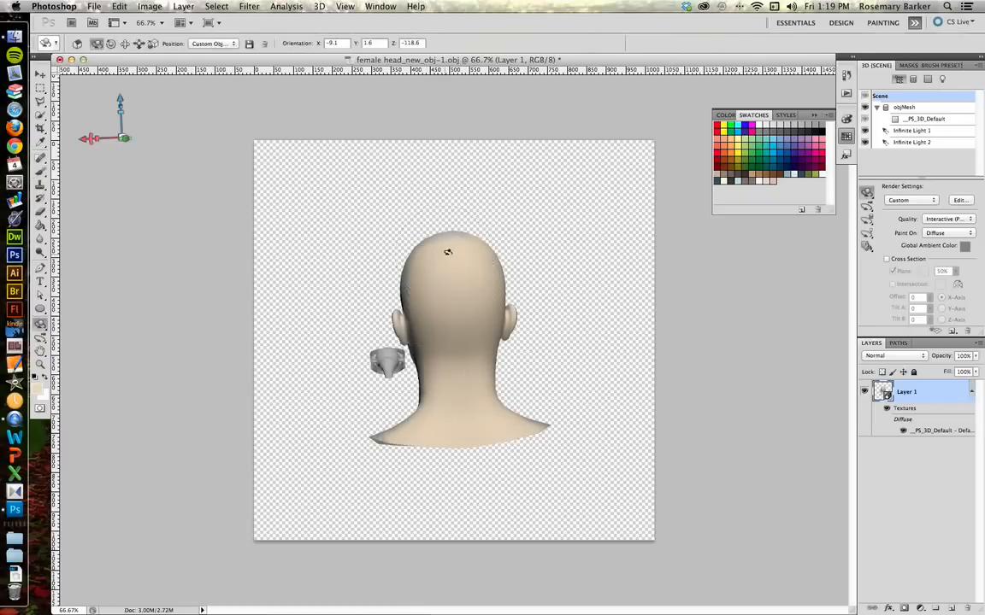
drag(445, 266, 445, 481)
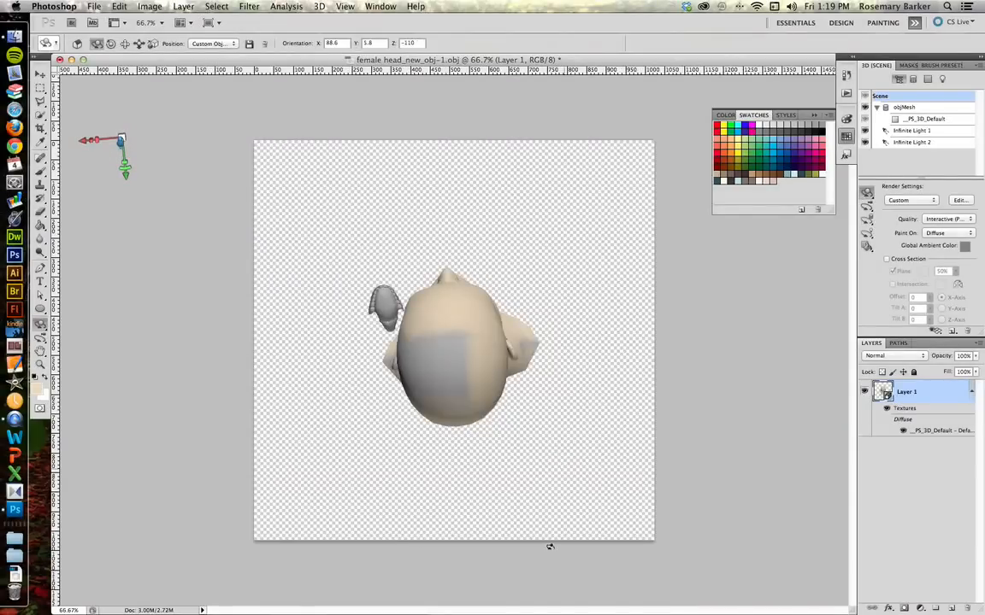
key(b)
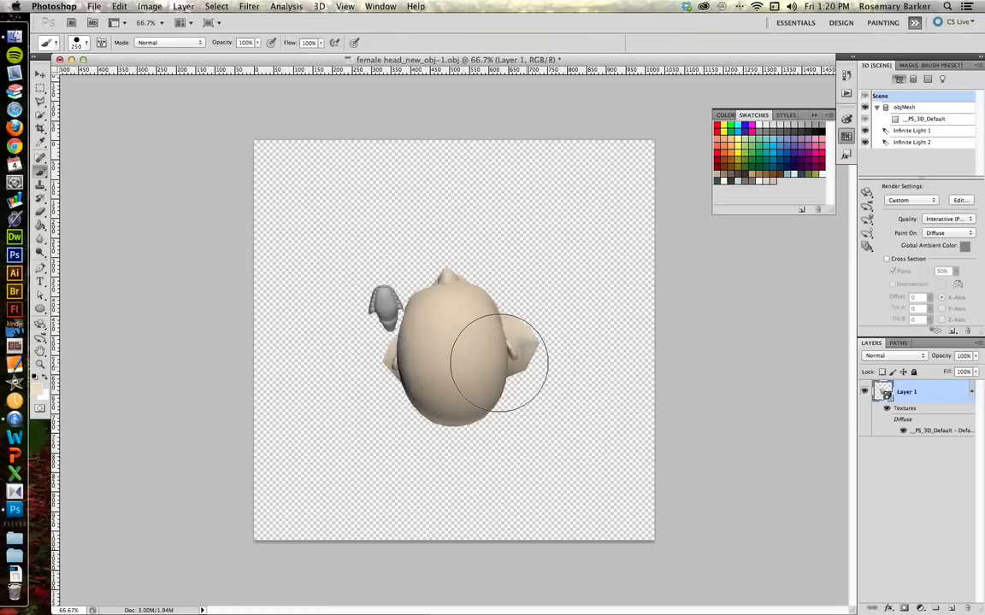
click(507, 362)
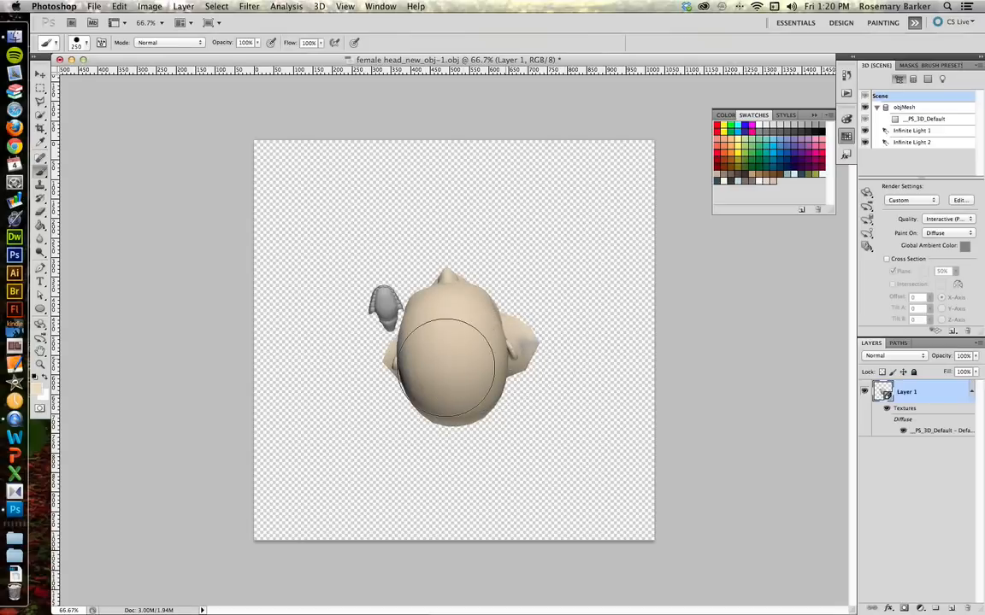
click(488, 342)
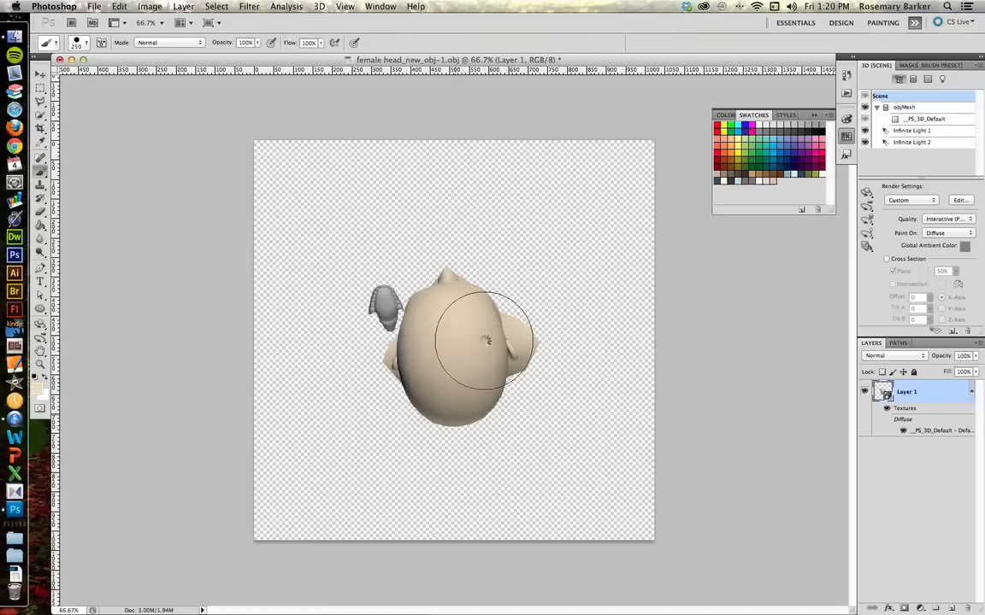
click(450, 376)
Step: Rotate the head to view it from below and paint the area under the chin
key(k)
drag(442, 409, 472, 372)
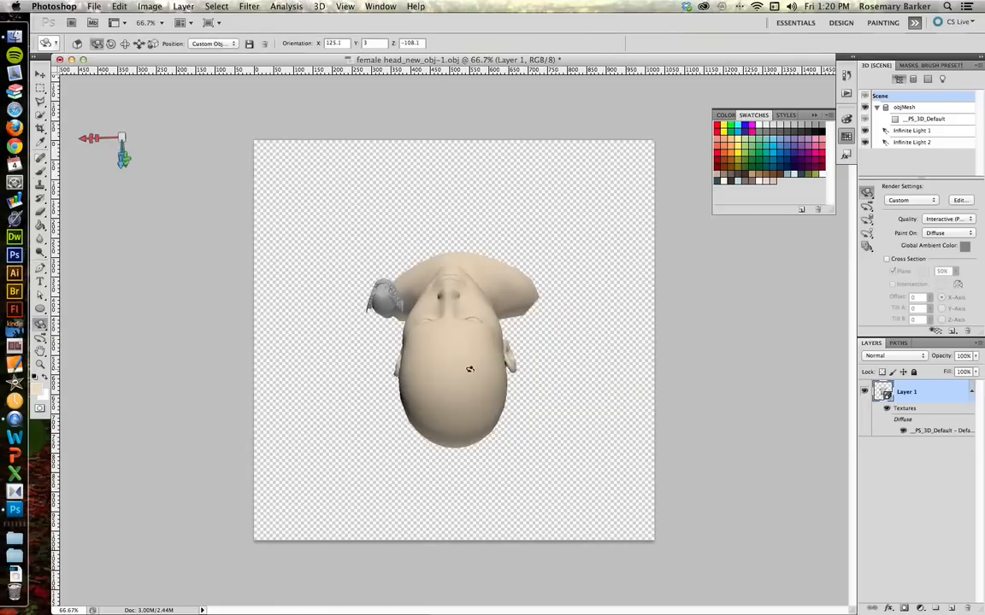
key(b)
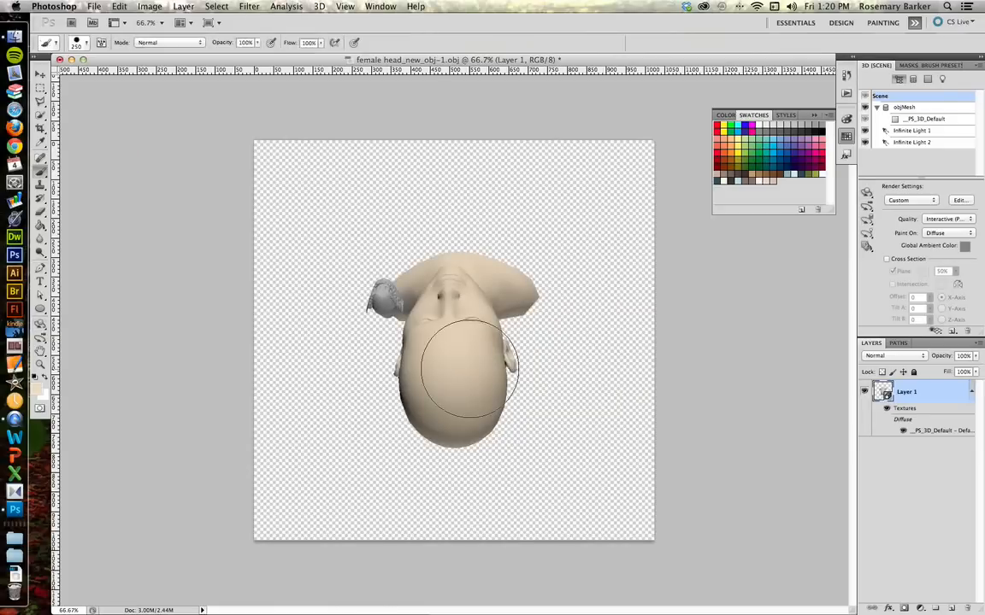
click(462, 301)
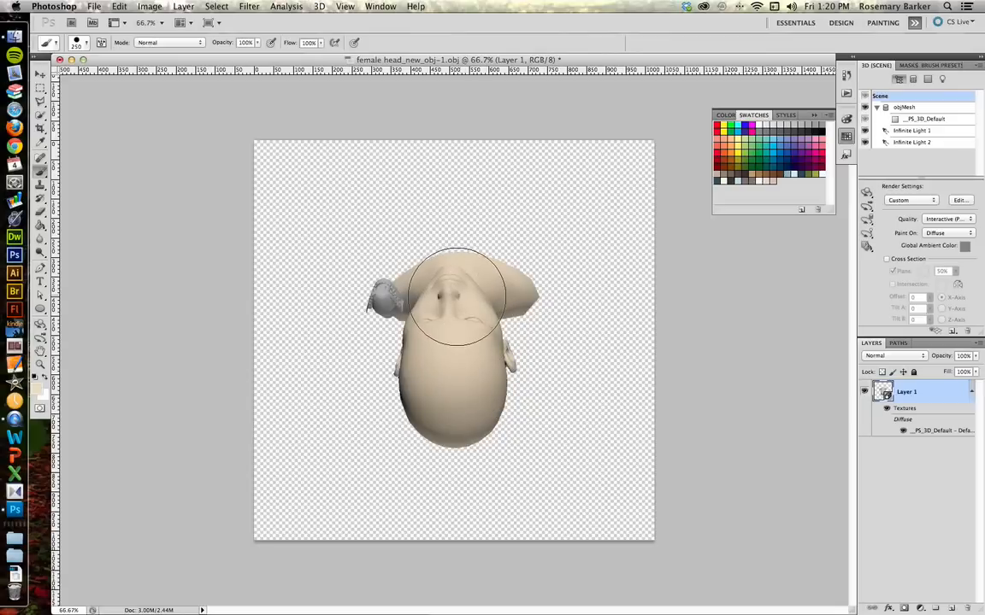
click(457, 296)
Step: Rotate the head to inspect the underside of the neck
key(k)
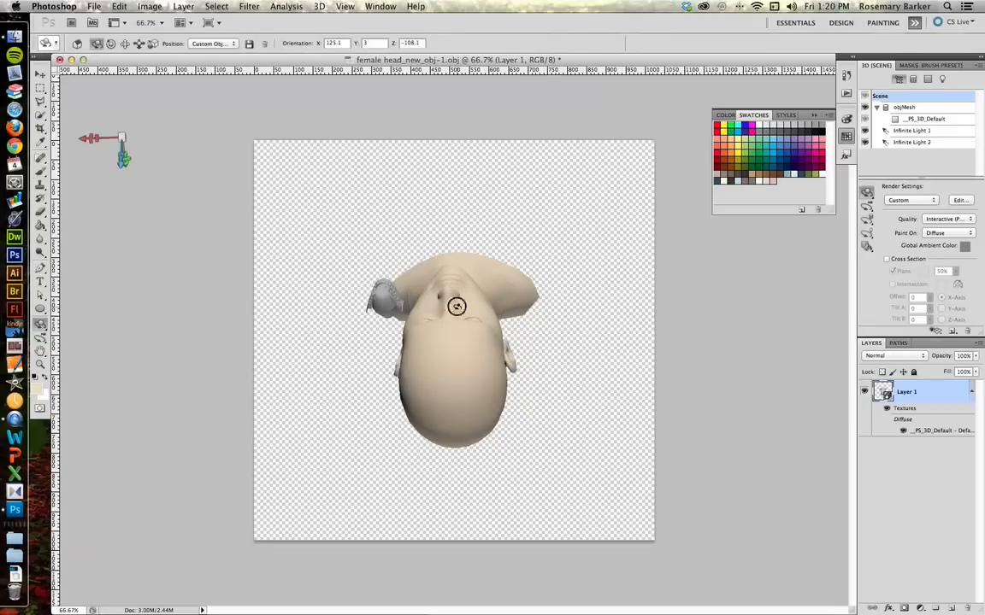
drag(456, 306, 462, 562)
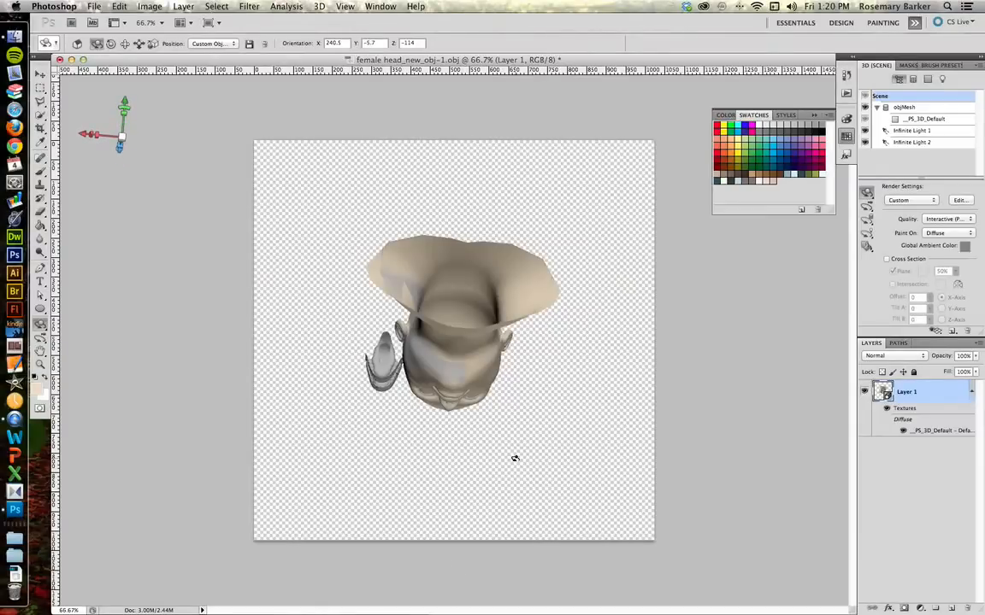
Step: Paint the underside of the neck and chin with the skin-tone brush
key(b)
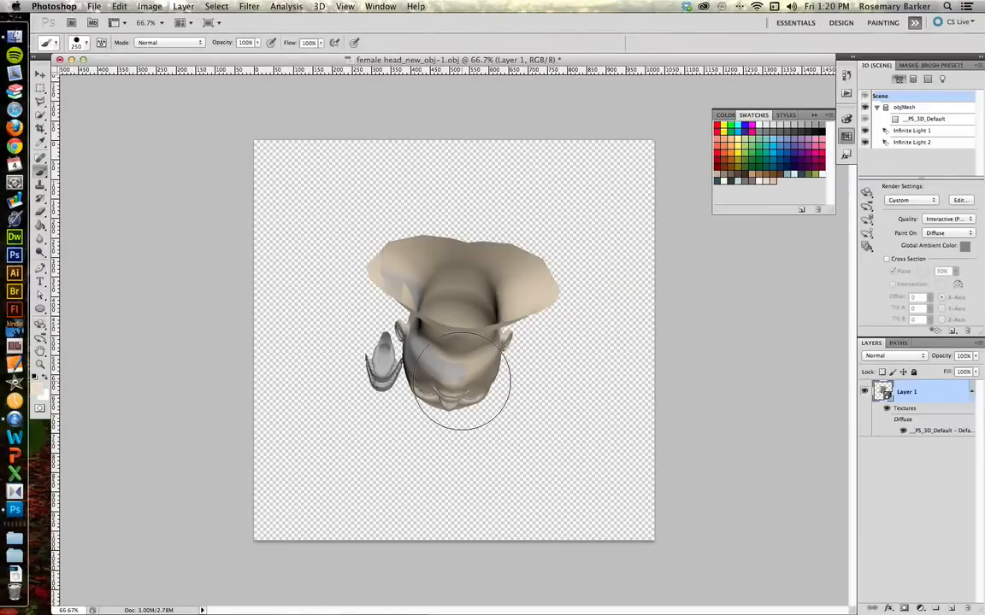
click(461, 381)
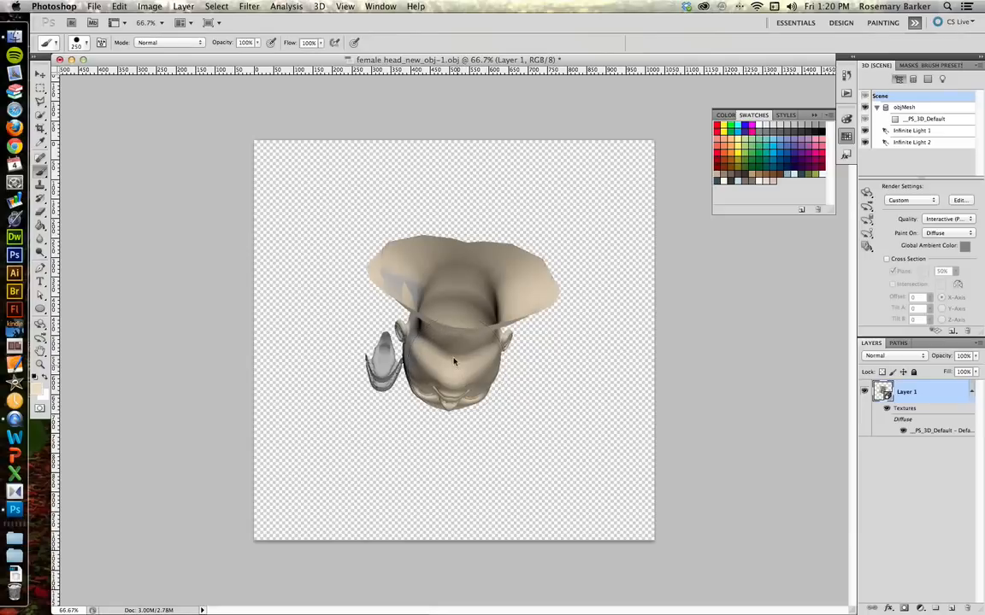
click(443, 291)
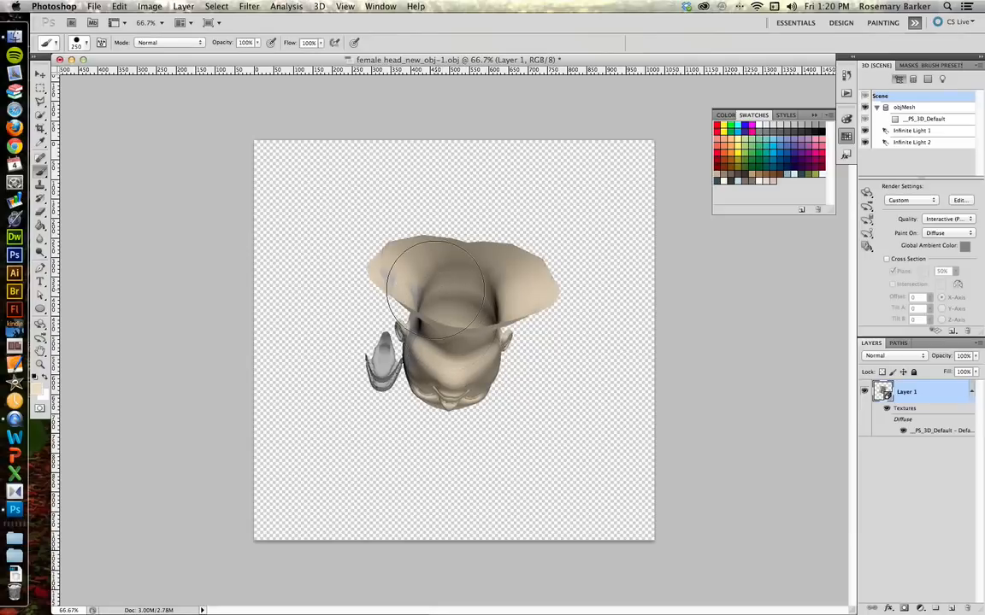
click(420, 279)
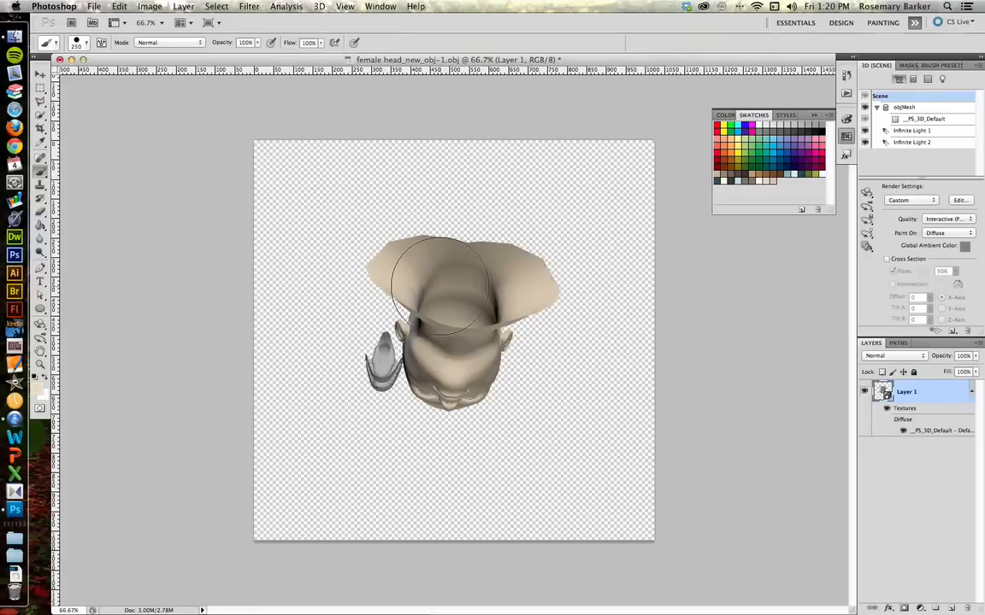
Step: Rotate the head to a side view and paint the grey patch on the neck behind the ear
key(k)
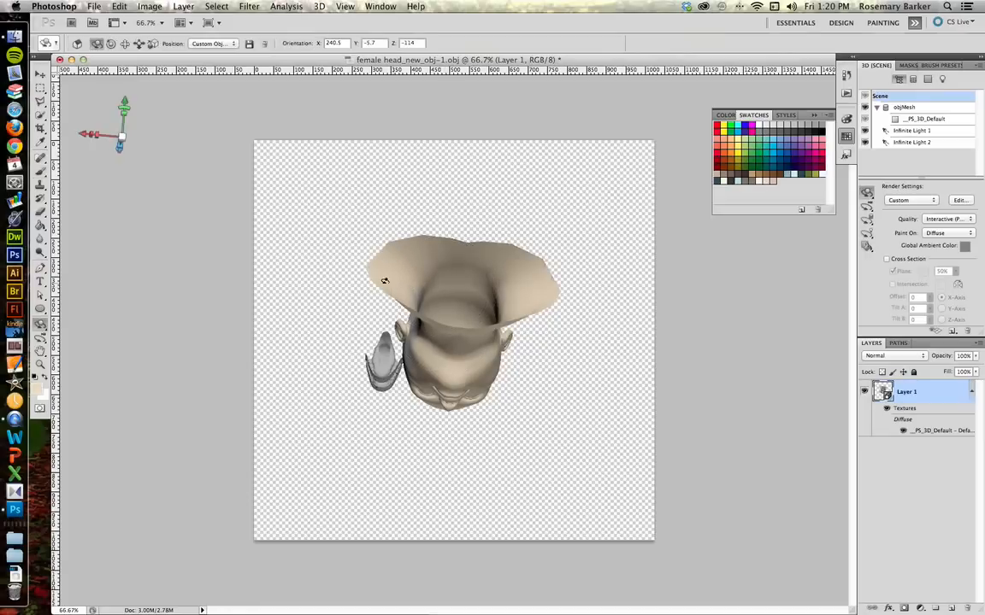
drag(452, 304, 531, 286)
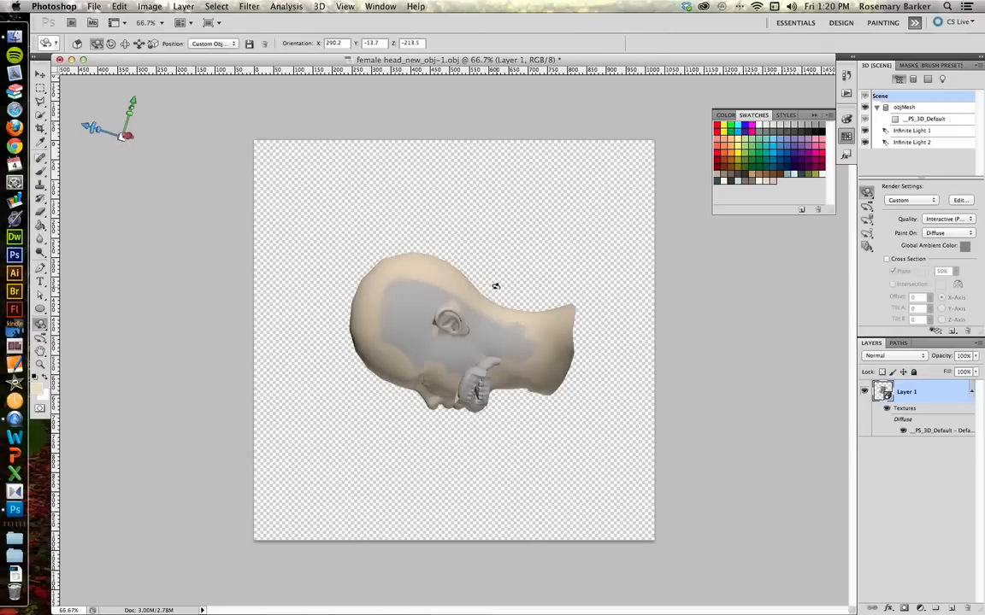
key(b)
mouse_move(429, 292)
mouse_down()
mouse_move(403, 325)
mouse_move(438, 305)
mouse_up()
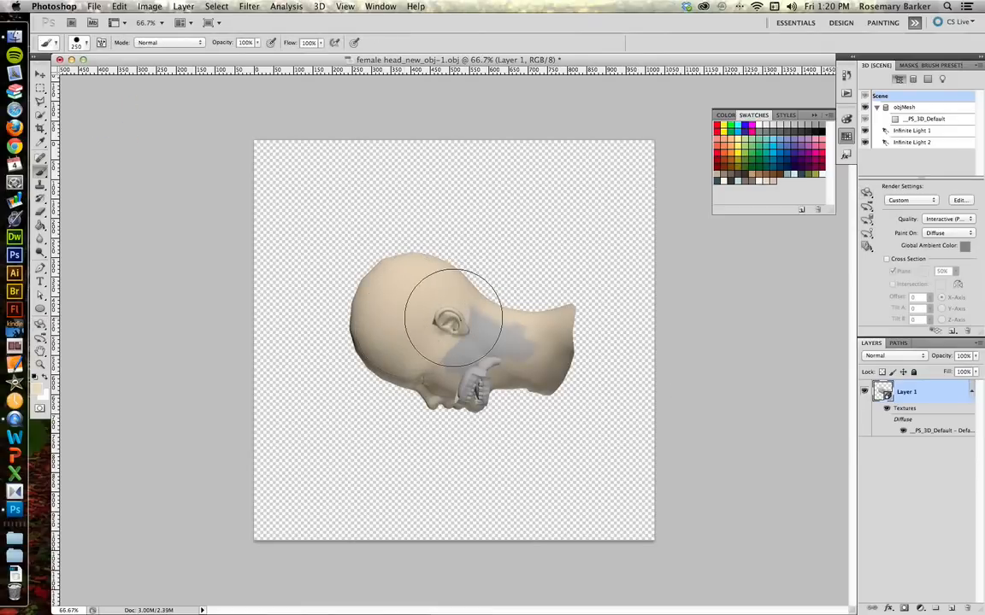
click(449, 316)
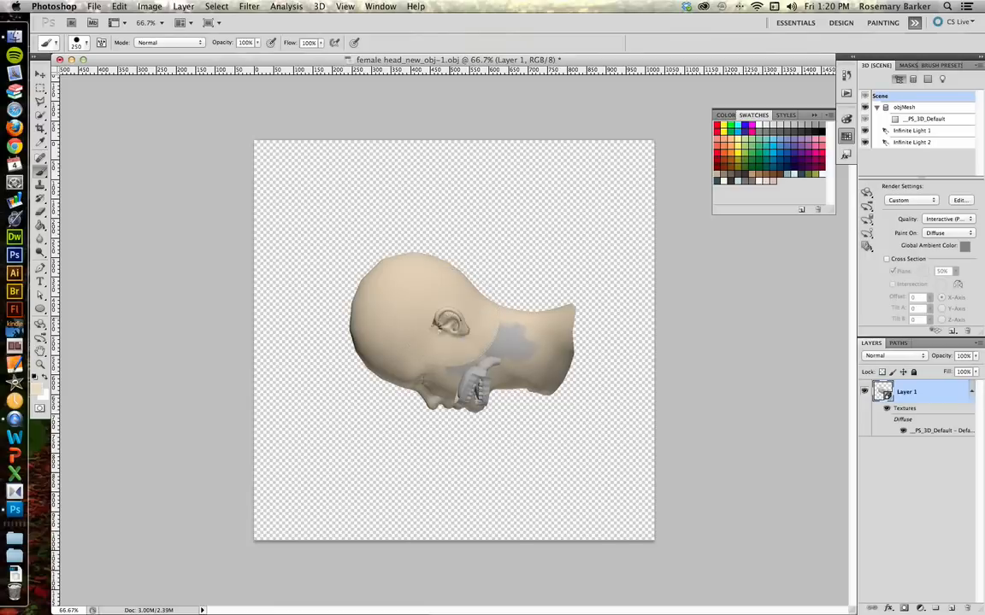
click(514, 306)
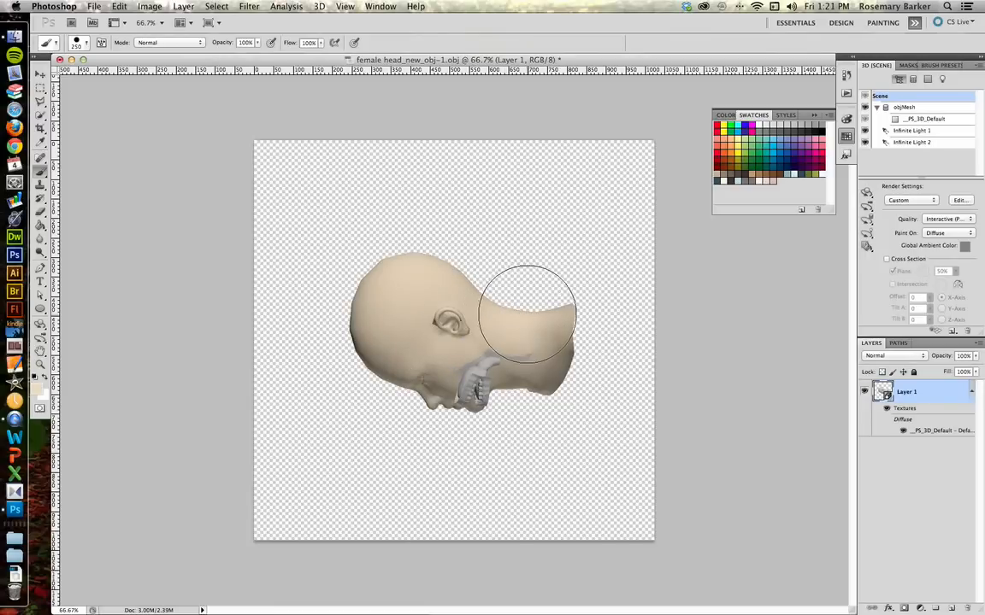
click(550, 339)
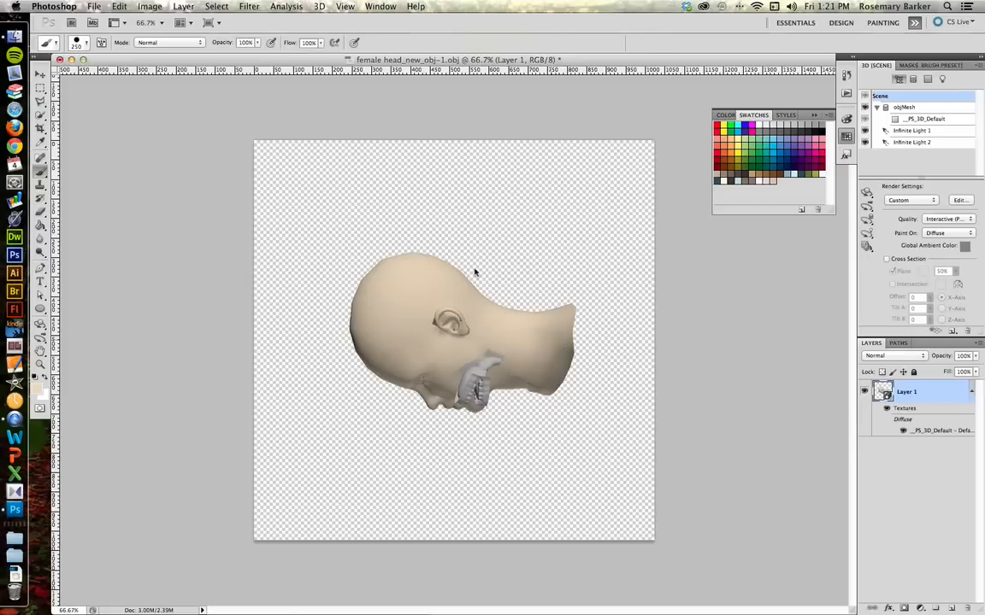
Step: Rotate the head to inspect the side of the skull and neck
key(k)
drag(394, 265, 419, 387)
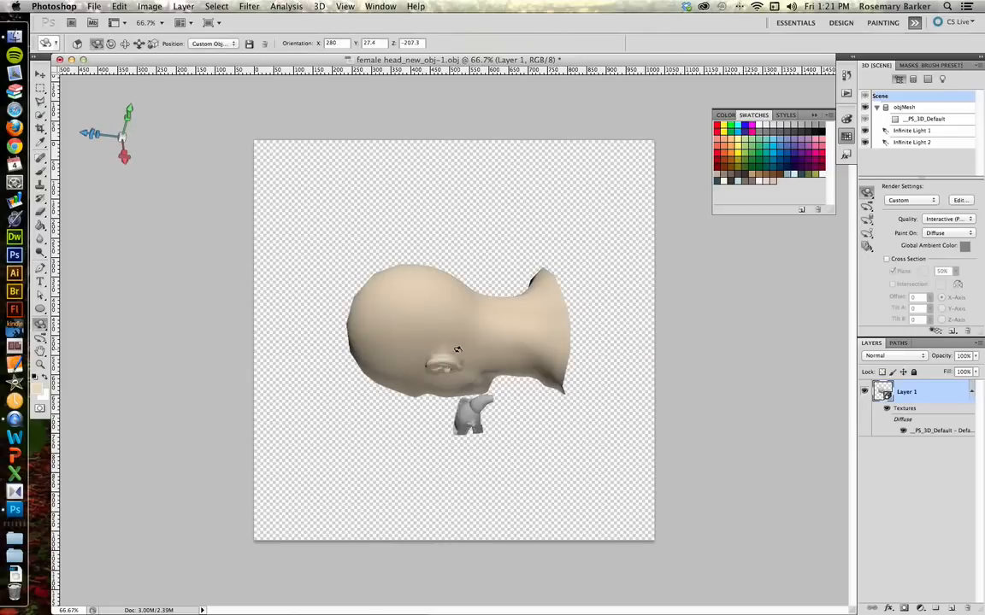
key(b)
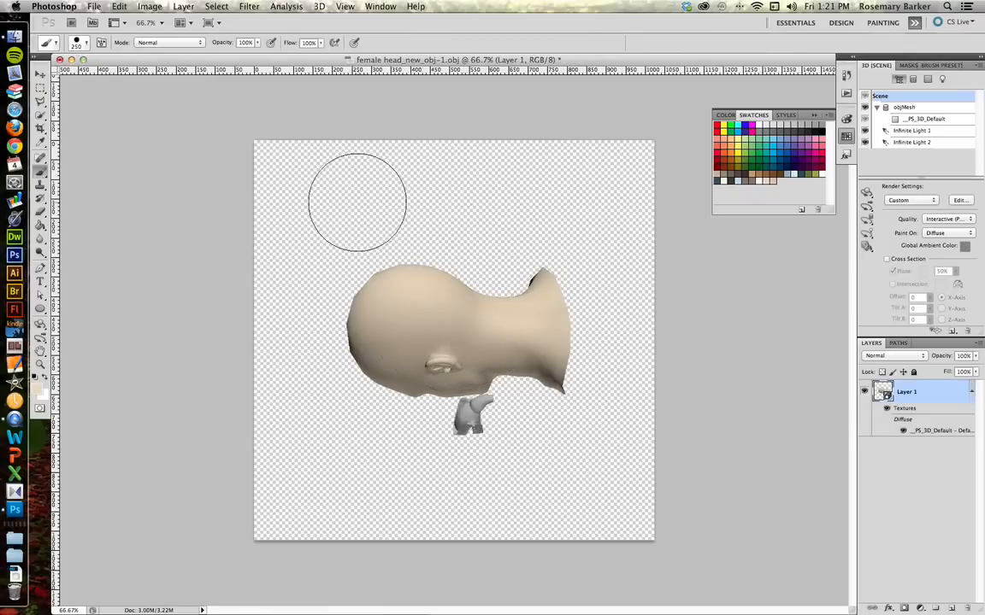
key(k)
key(k)
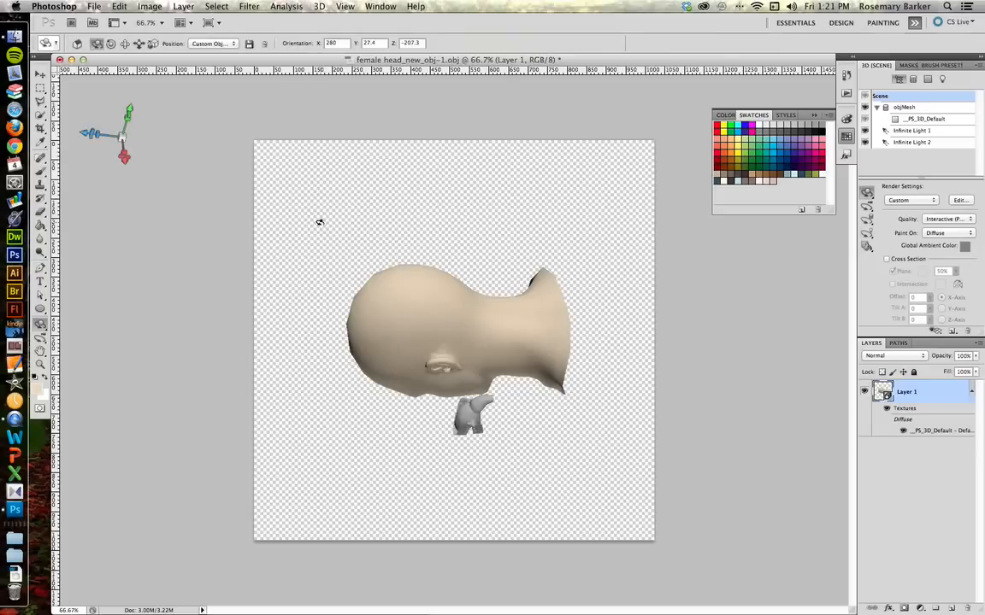
Step: Set the 3D object's position to the Front preset
click(262, 5)
click(209, 43)
click(212, 44)
click(200, 36)
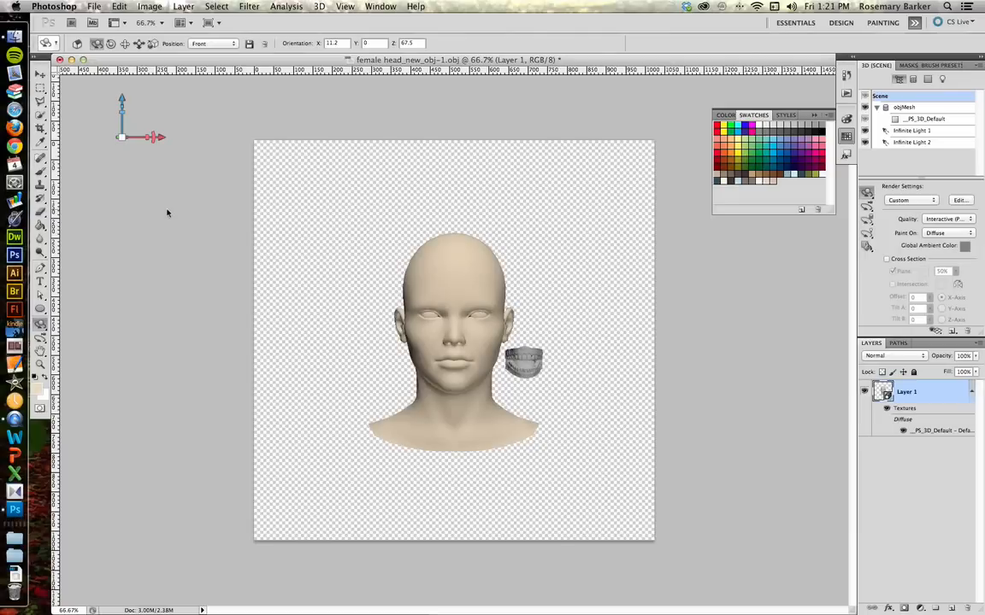
Step: Zoom in on the face, turn it slightly, and paint over the temple above the ear
key(z)
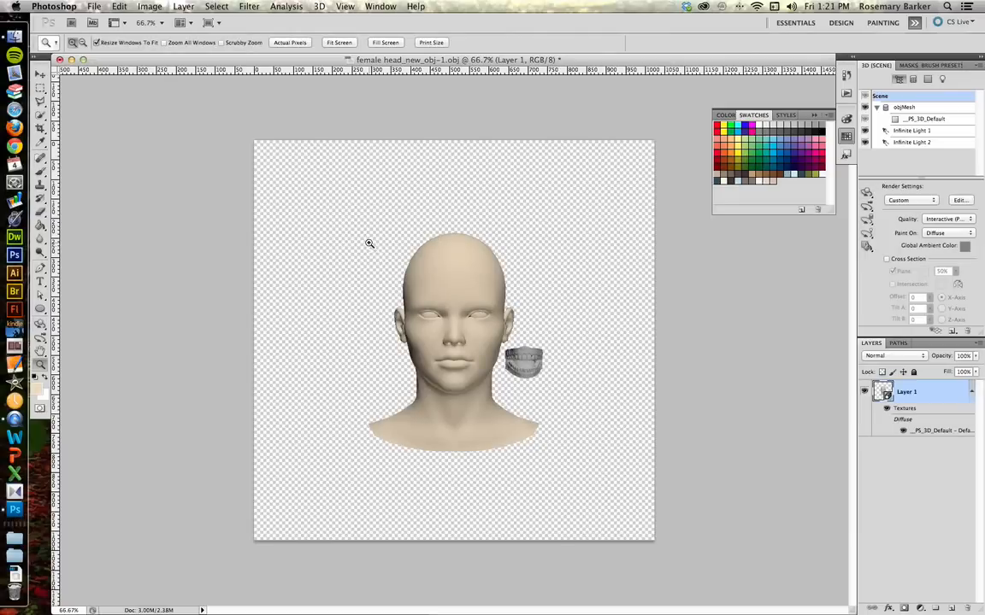
drag(369, 243, 533, 423)
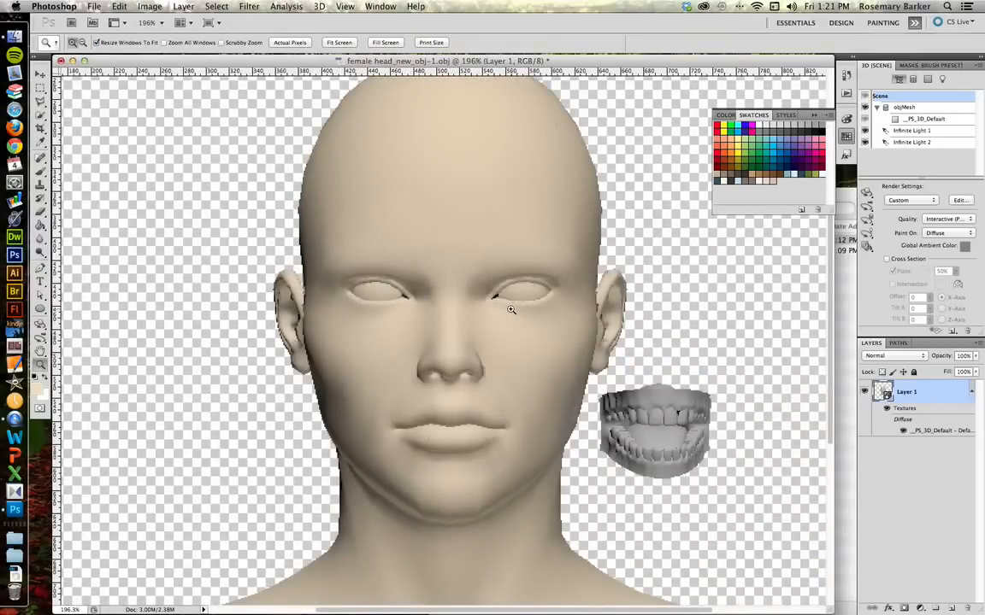
key(b)
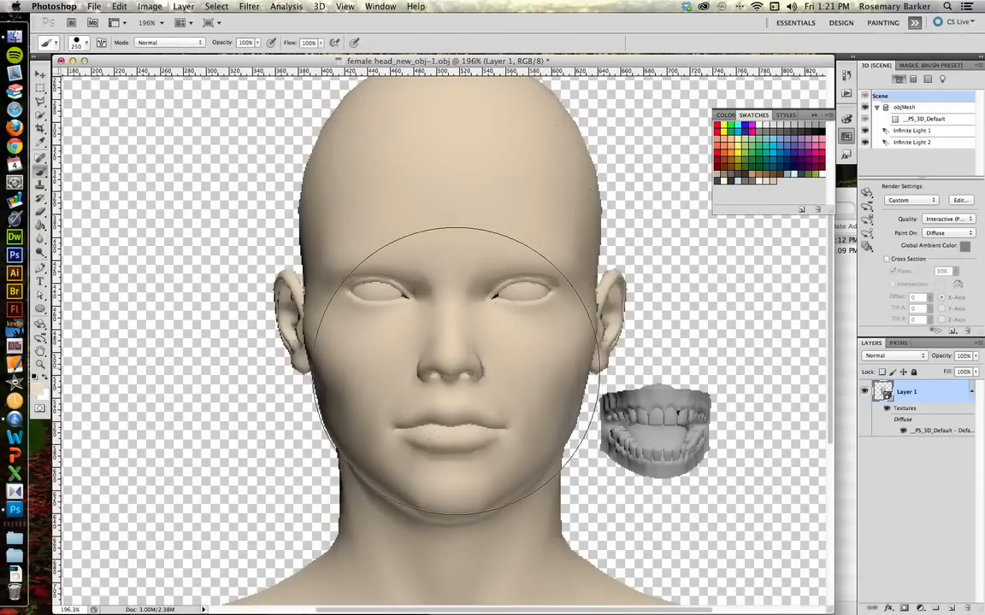
key(k)
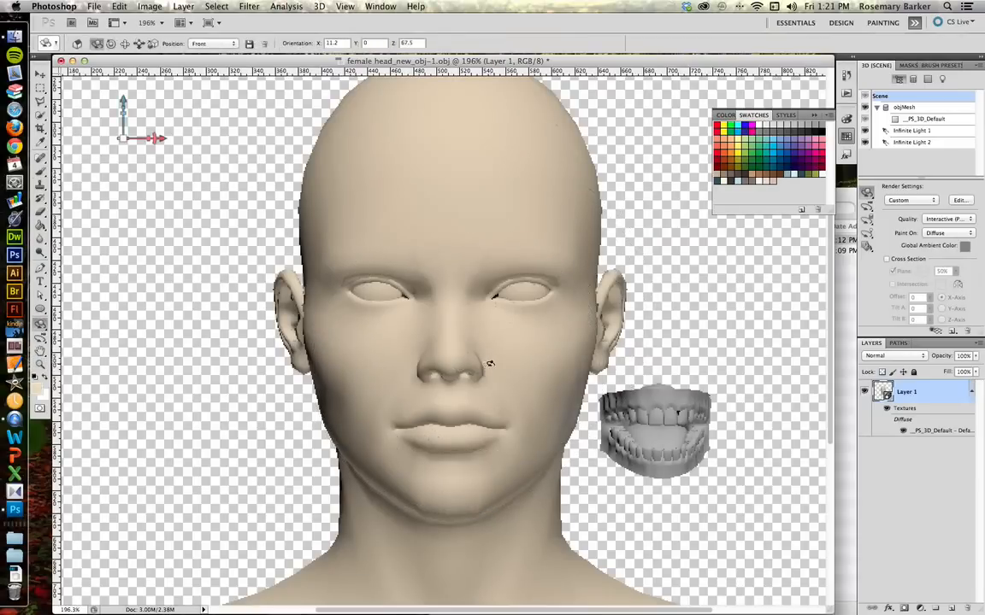
drag(456, 361, 365, 362)
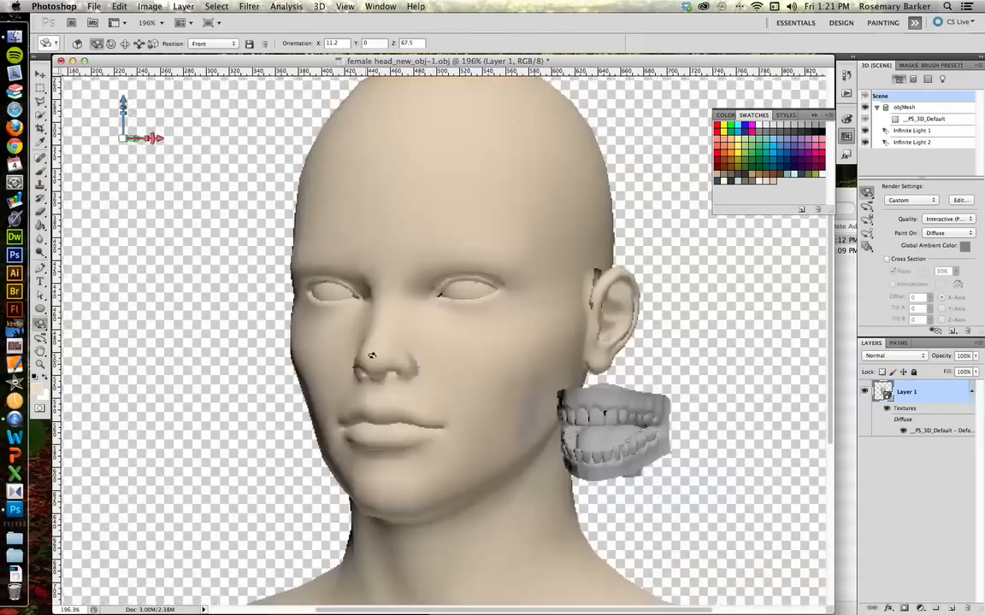
key(b)
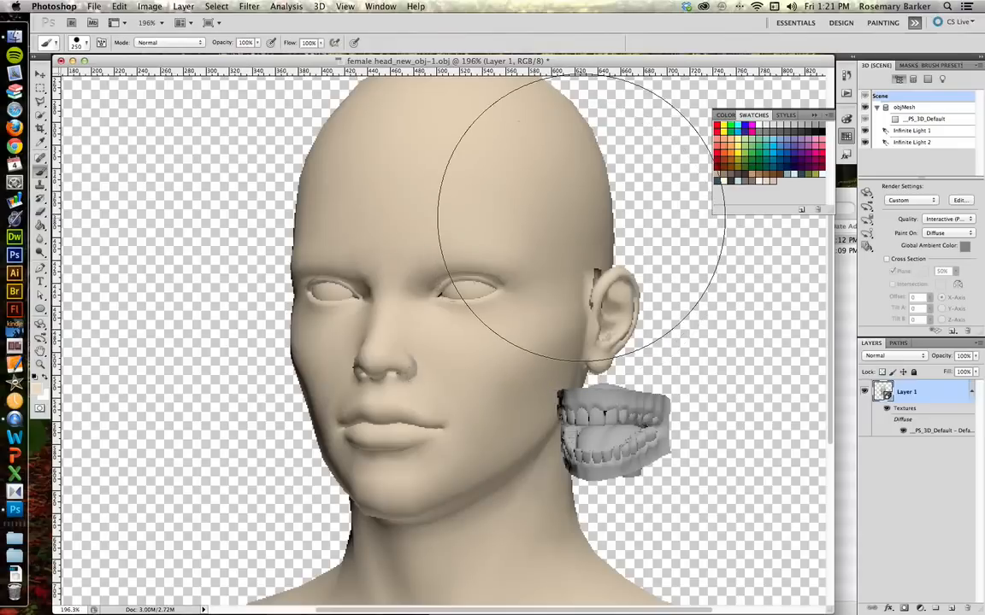
click(581, 220)
Step: Rotate the head to a profile and back to the front, reducing the brush size to 70 px
key(k)
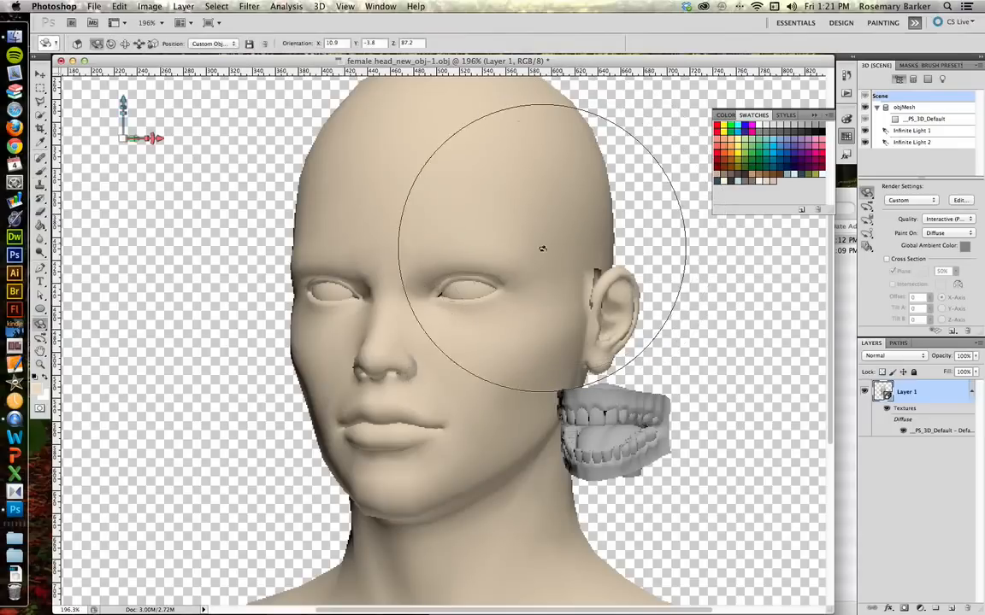
mouse_move(537, 218)
mouse_down()
mouse_move(482, 255)
mouse_move(206, 286)
mouse_move(231, 332)
mouse_up()
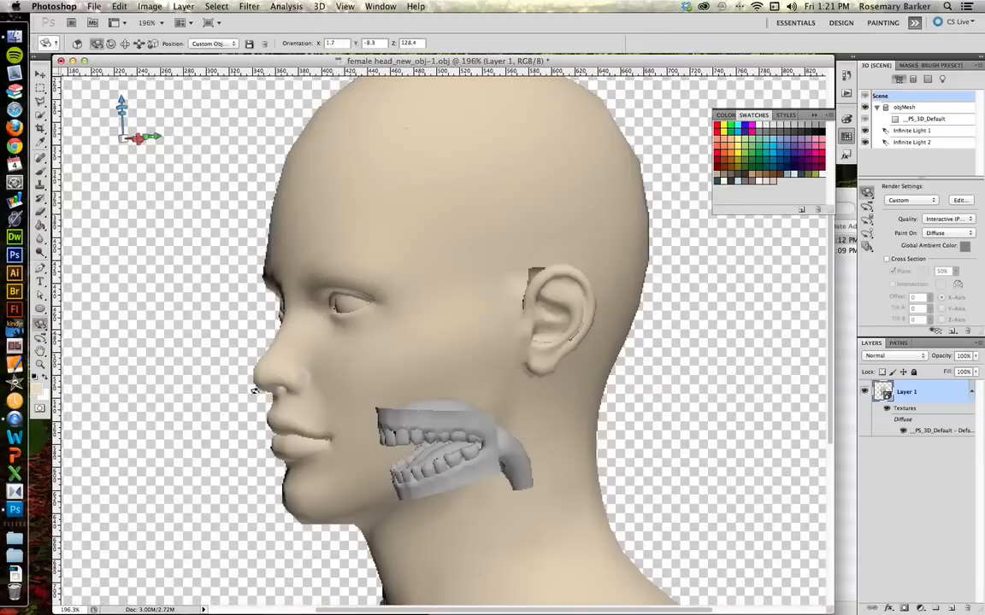
key(b)
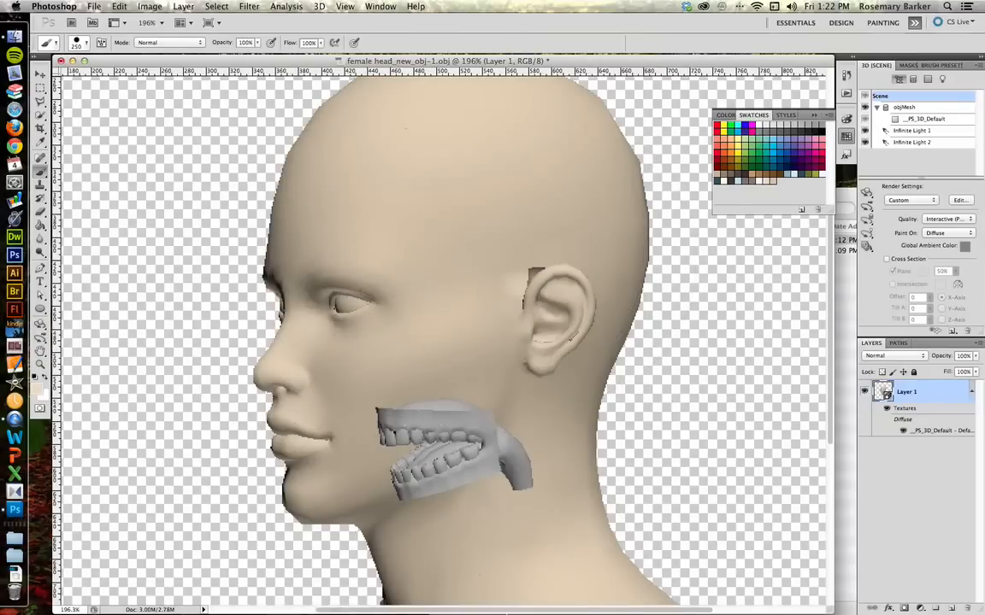
key(bracketleft)
key(bracketleft)
key(bracketleft)
key(bracketleft)
key(bracketleft)
key(bracketleft)
key(bracketleft)
key(bracketleft)
key(k)
mouse_move(369, 243)
mouse_down()
mouse_move(856, 201)
mouse_move(766, 202)
mouse_up()
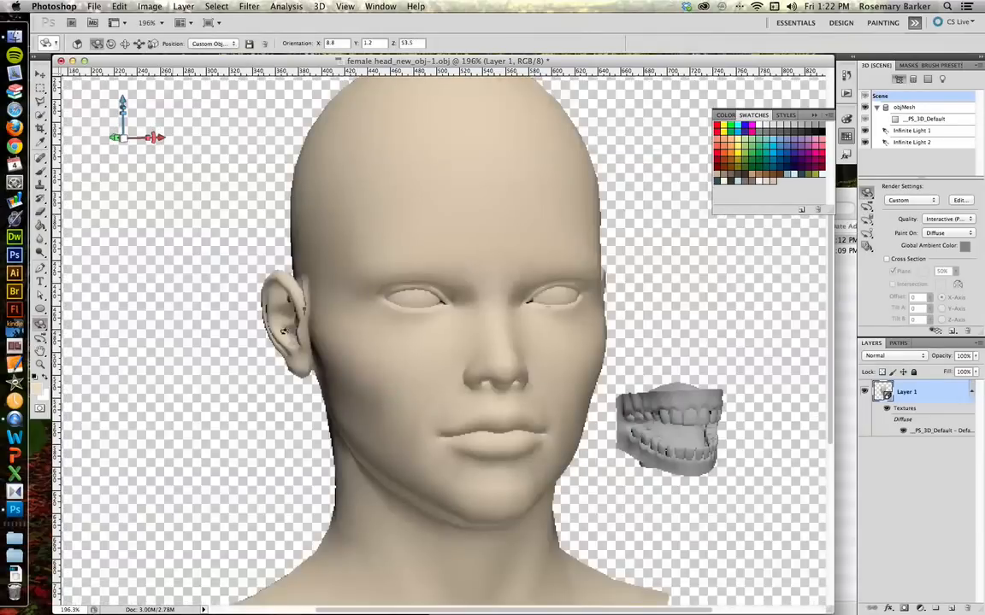
key(b)
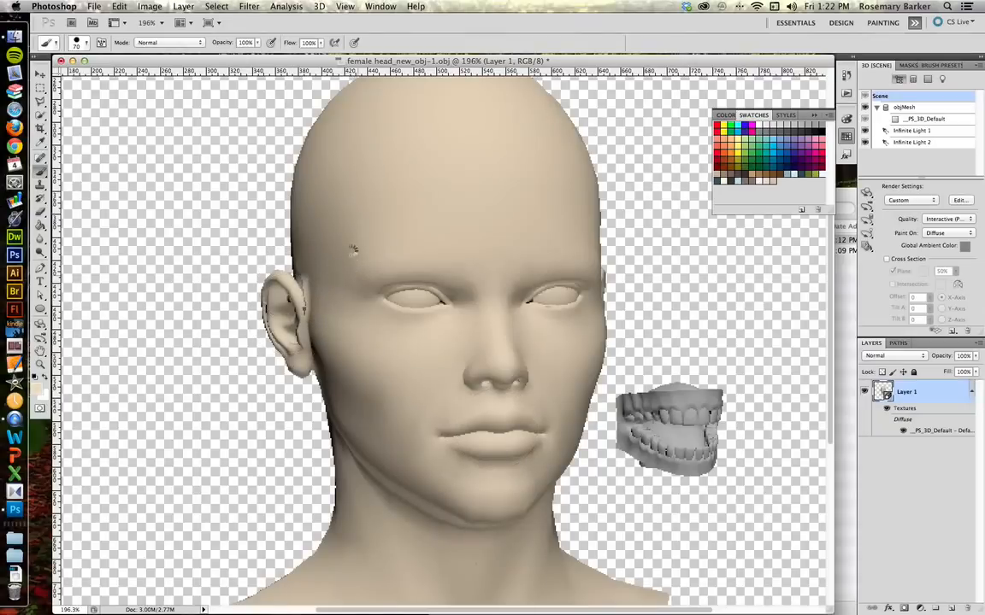
Step: Rotate the head to inspect the forehead from above and return it to a near-front view
key(k)
mouse_move(351, 251)
mouse_down()
mouse_move(378, 313)
mouse_move(350, 238)
mouse_move(437, 416)
mouse_up()
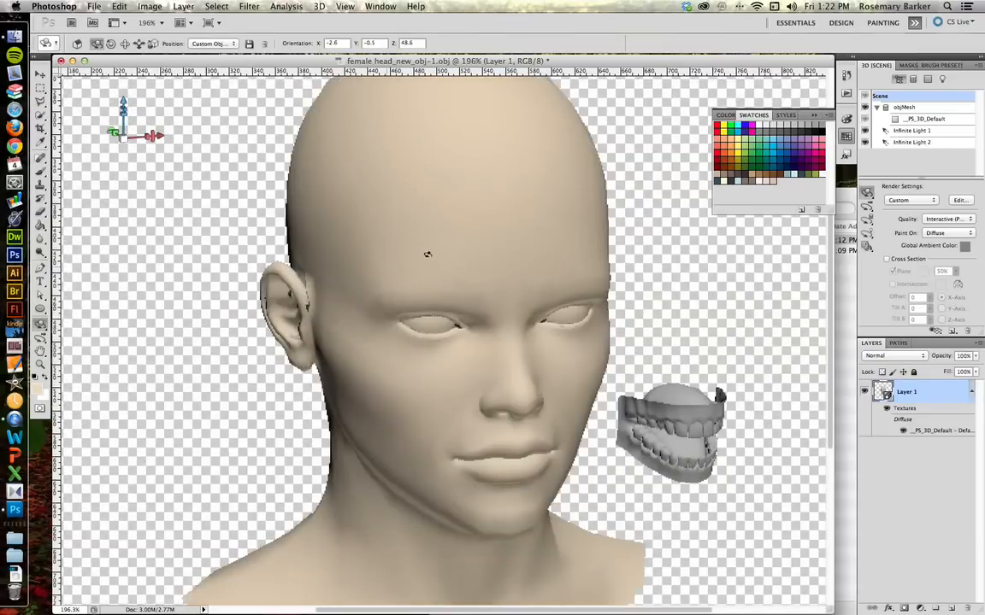
mouse_move(352, 179)
mouse_down()
mouse_move(419, 231)
mouse_move(500, 455)
mouse_move(537, 447)
mouse_up()
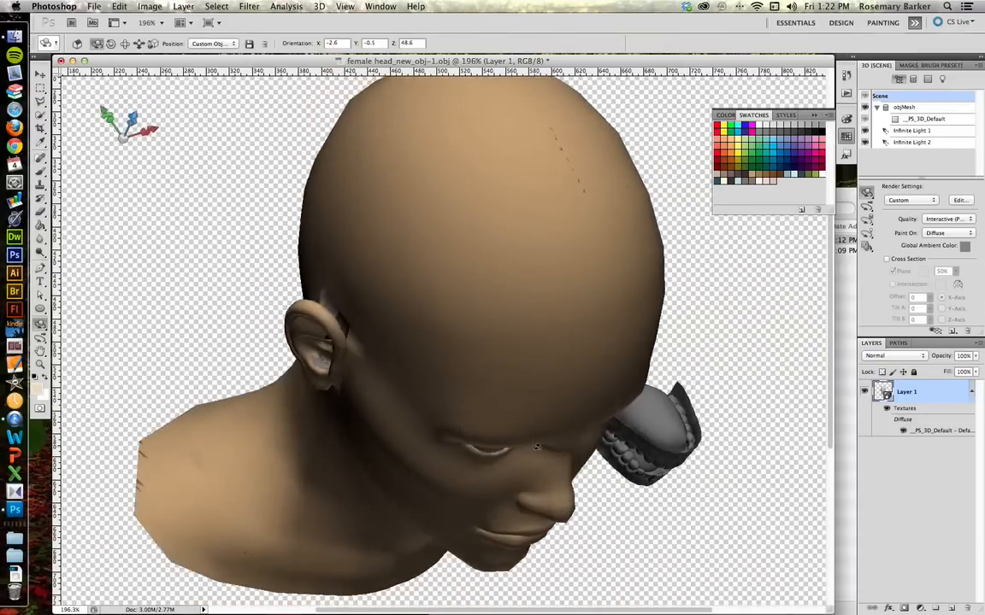
key(b)
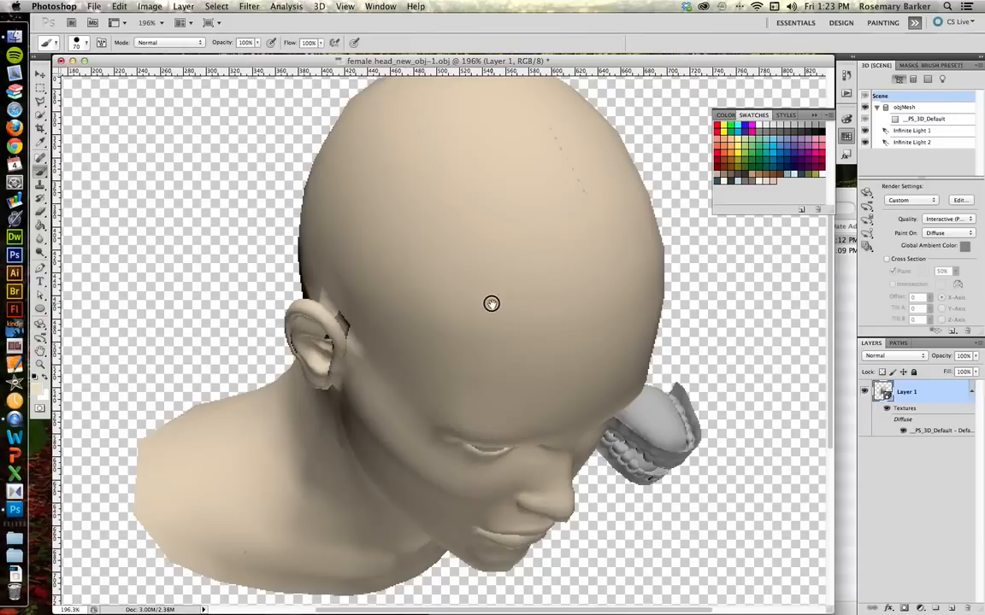
drag(422, 255, 258, 13)
key(k)
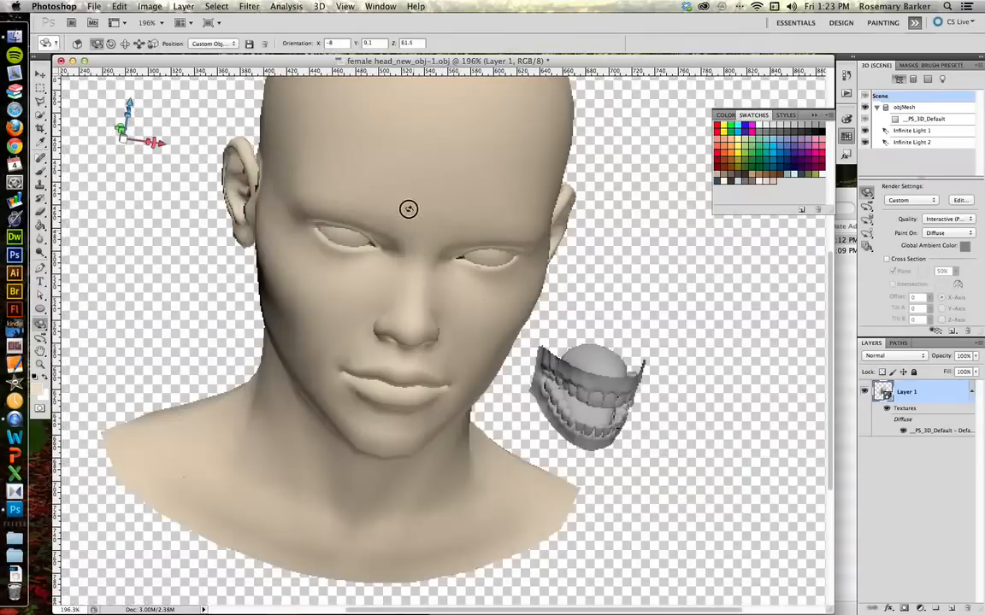
drag(368, 200, 372, 103)
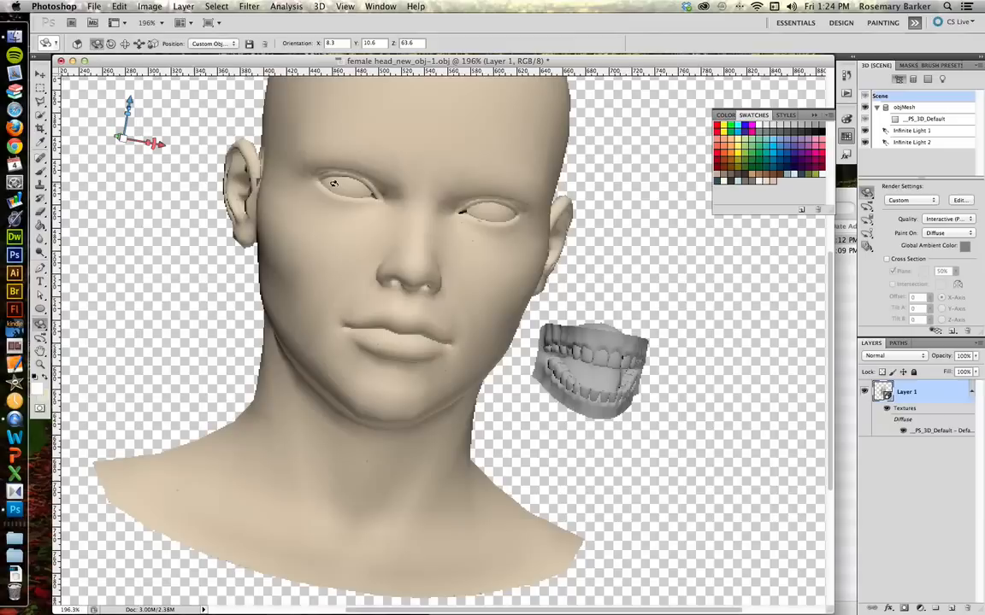
Step: Zoom in on the eyes, shrink the brush to 5 px, and paint the white of the model's right eye
key(b)
key(z)
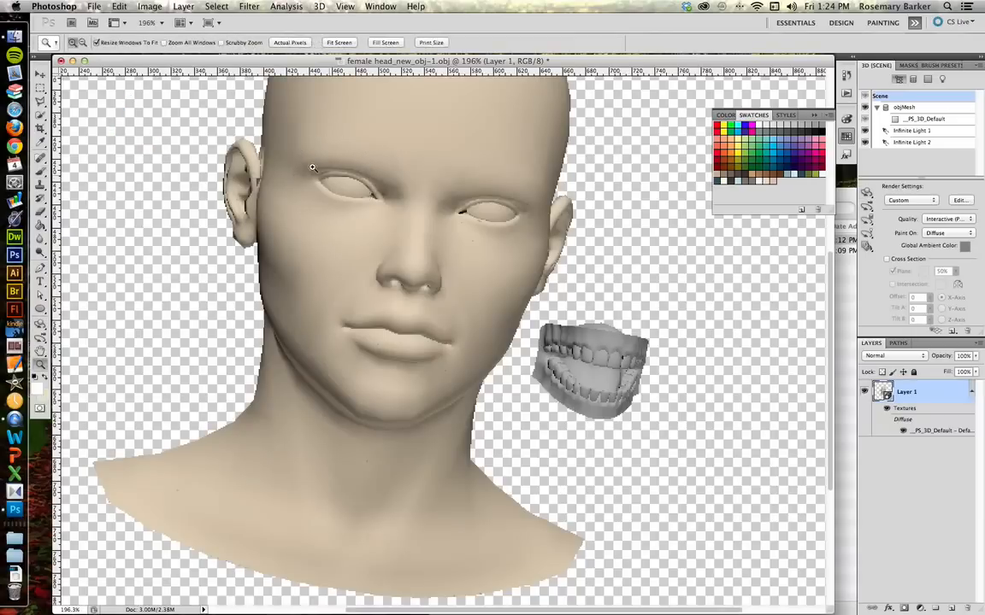
drag(312, 147, 537, 250)
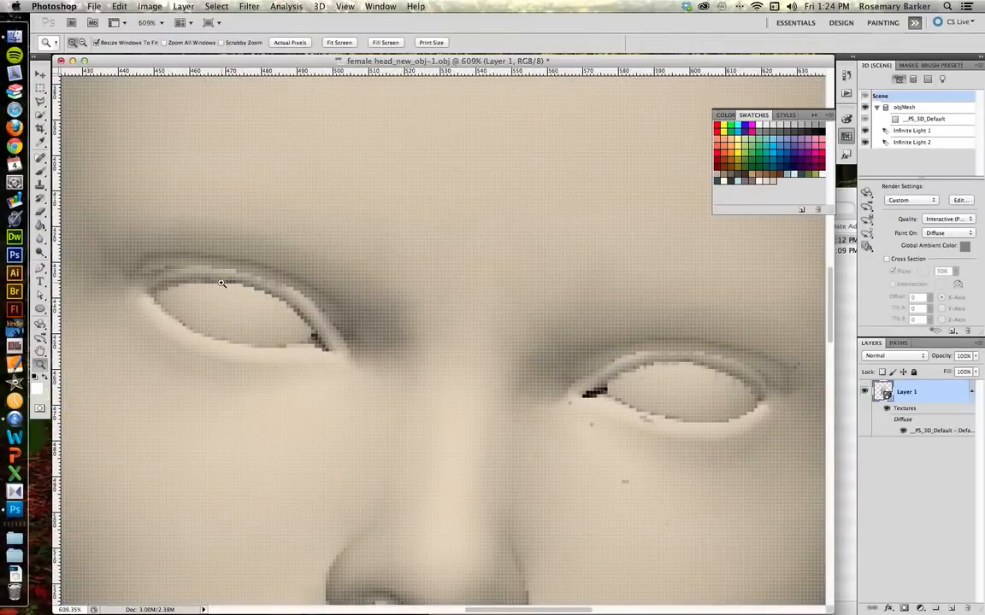
key(b)
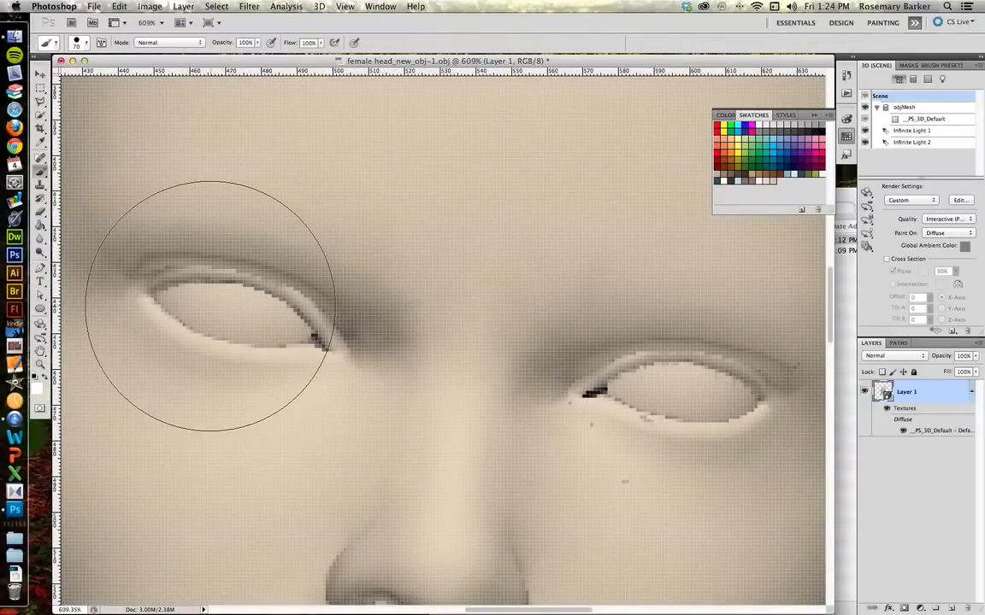
key(bracketleft)
key(bracketleft)
key(bracketleft)
key(bracketleft)
key(bracketleft)
key(bracketleft)
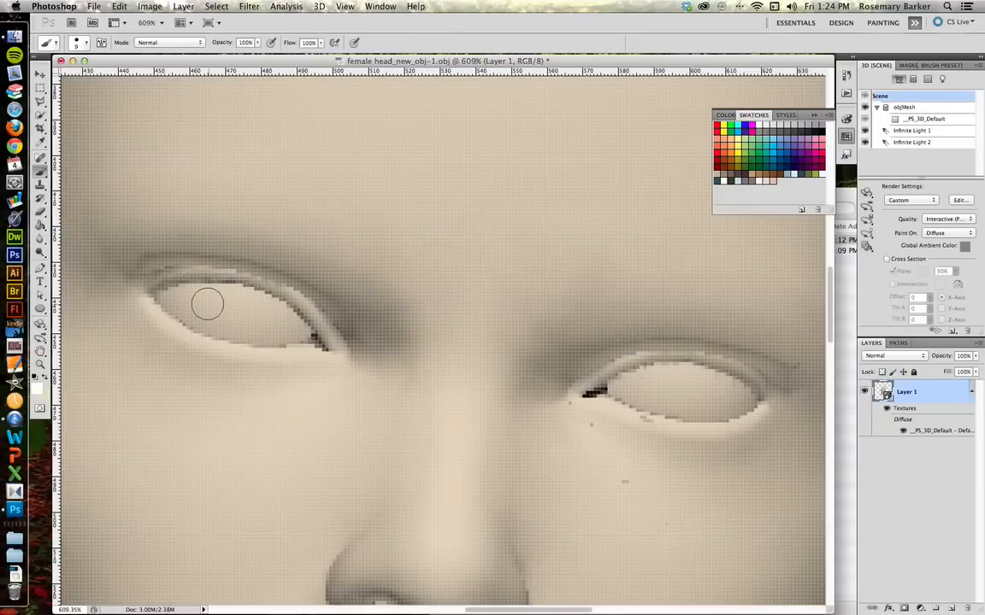
key(bracketleft)
key(bracketleft)
key(bracketleft)
key(bracketleft)
mouse_move(166, 297)
mouse_down()
mouse_move(240, 294)
mouse_move(307, 339)
mouse_up()
click(303, 337)
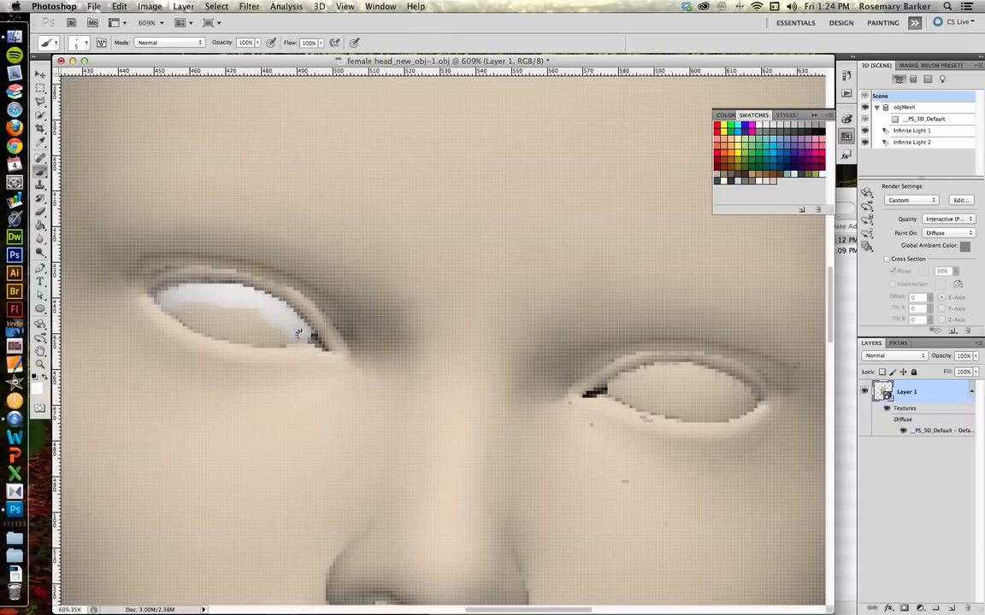
Step: Continue painting the white of the model's right eye to fill its whole opening
click(296, 337)
drag(295, 339, 183, 303)
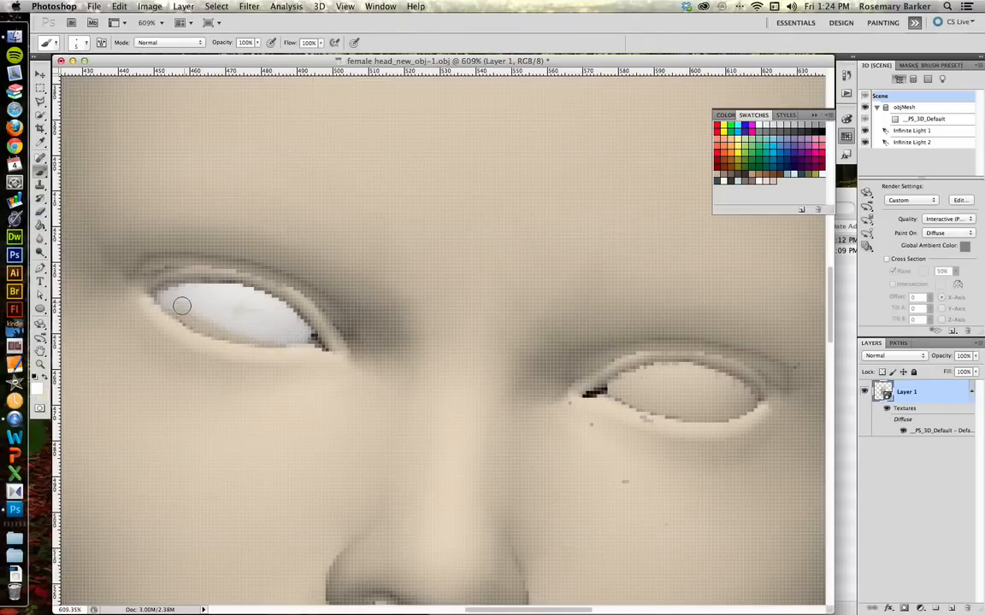
click(180, 306)
click(174, 306)
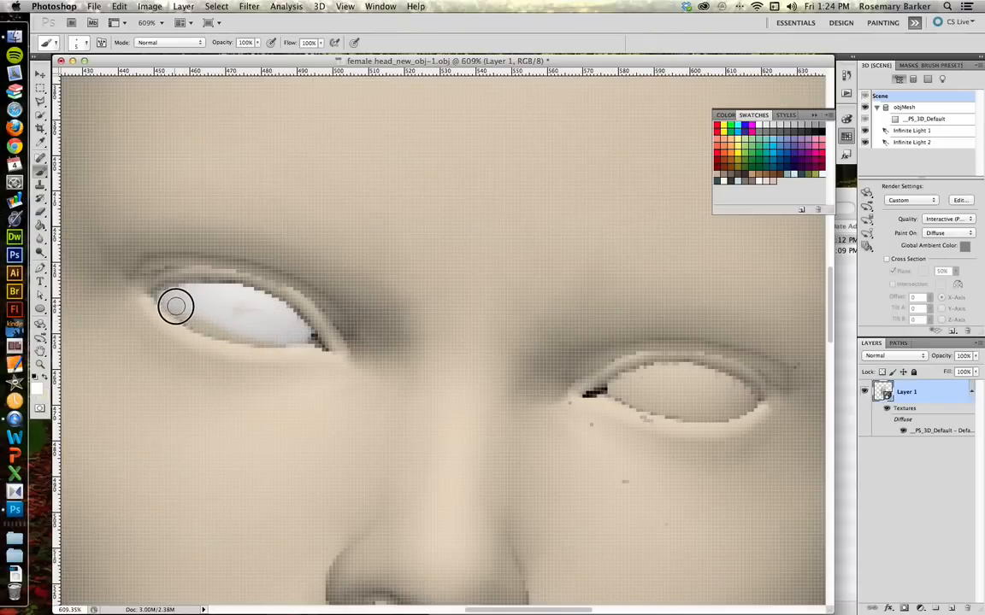
drag(243, 337, 278, 337)
click(238, 310)
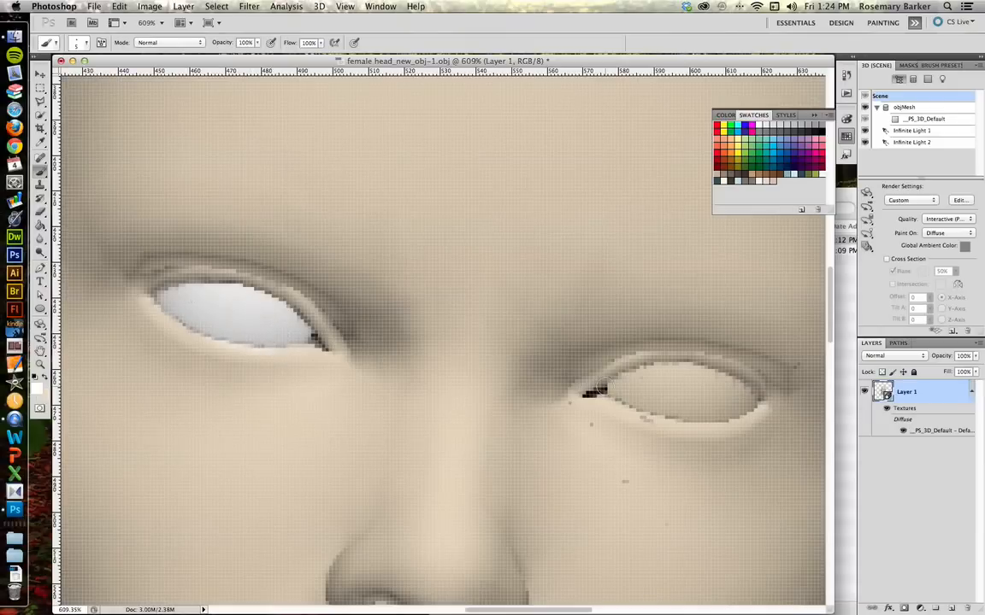
Step: Paint the white of the model's left eye and touch up the right eye's white
mouse_move(614, 387)
mouse_down()
mouse_move(693, 370)
mouse_move(750, 400)
mouse_move(679, 409)
mouse_move(622, 389)
mouse_move(709, 391)
mouse_move(671, 389)
mouse_up()
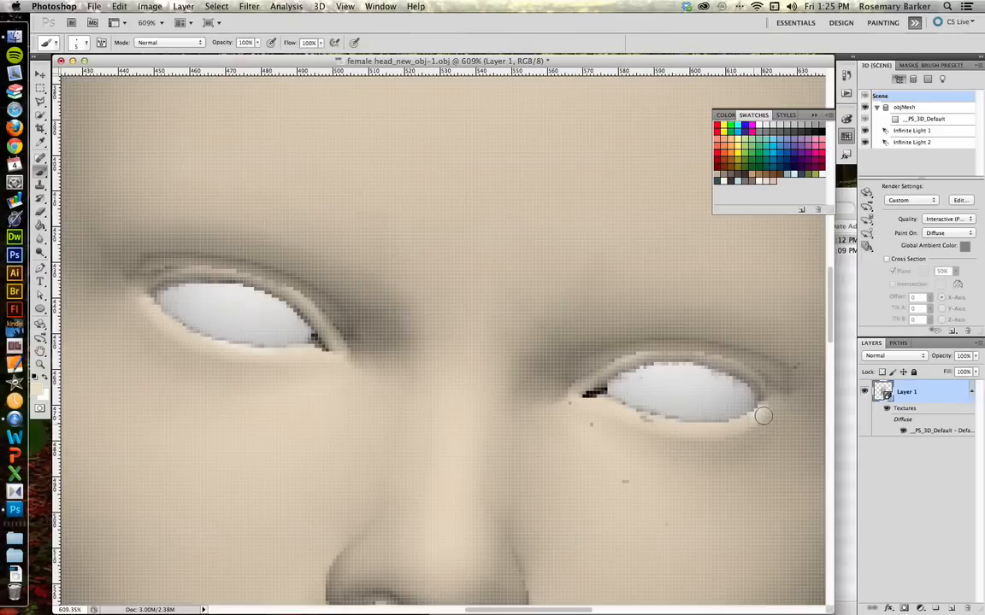
drag(268, 356, 194, 344)
drag(269, 279, 277, 281)
Step: Zoom out to the whole head and open its diffuse texture in a separate document
key(super+minus)
key(super+minus)
key(super+minus)
key(super+minus)
key(super+minus)
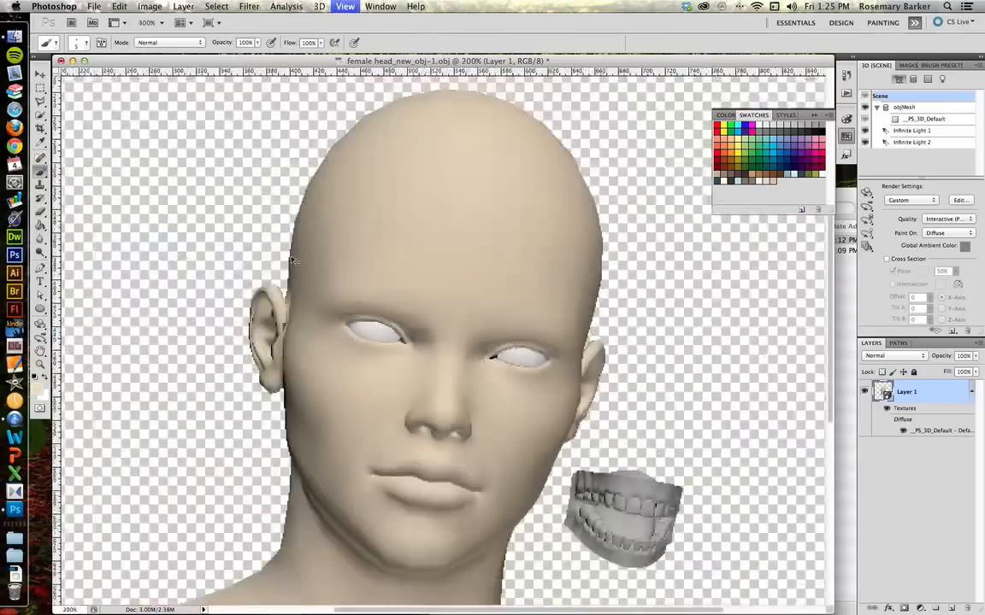
key(super+plus)
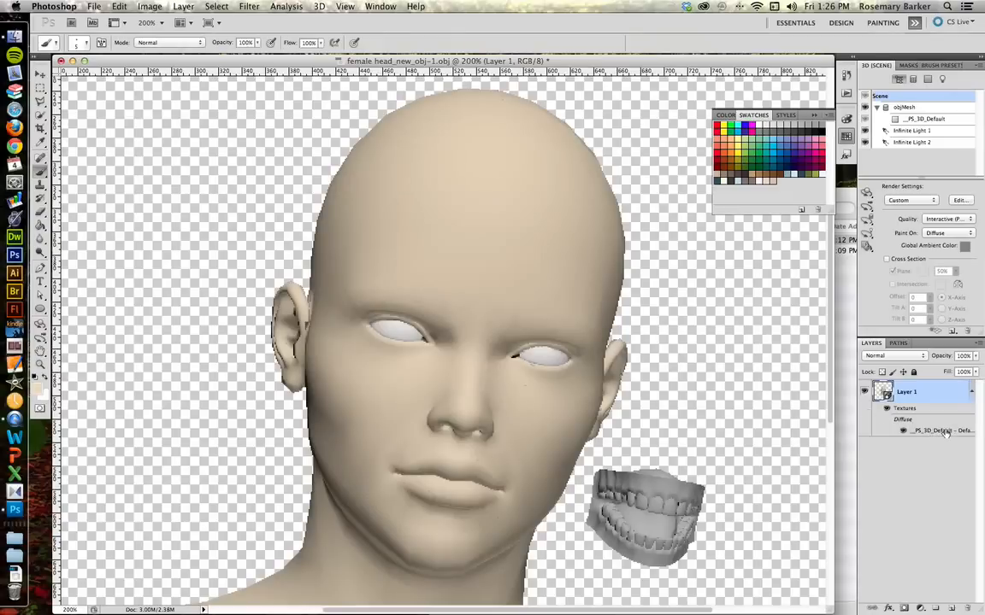
double_click(945, 431)
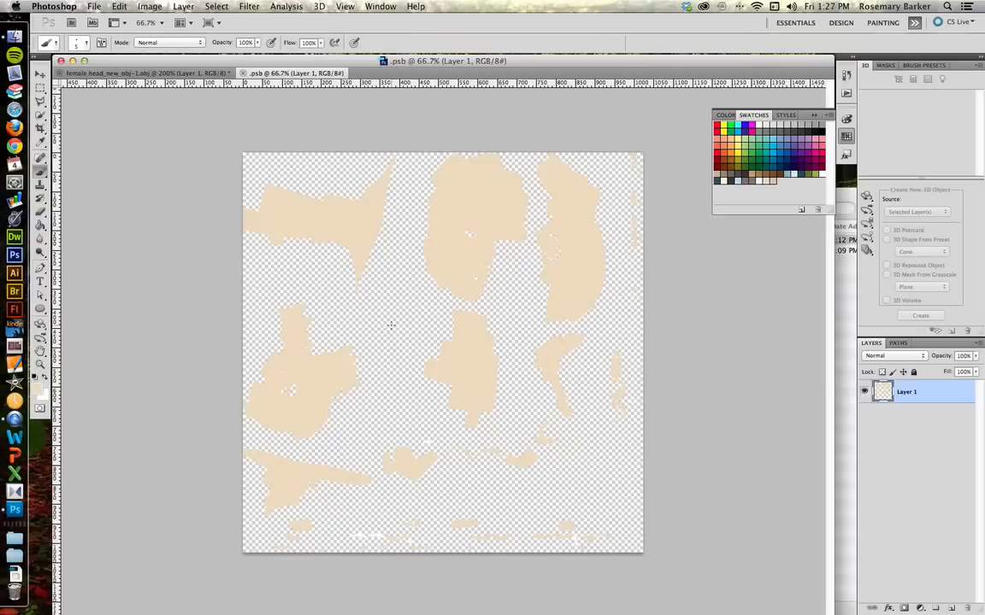
Step: Create a wireframe UV overlay on the texture document
click(319, 6)
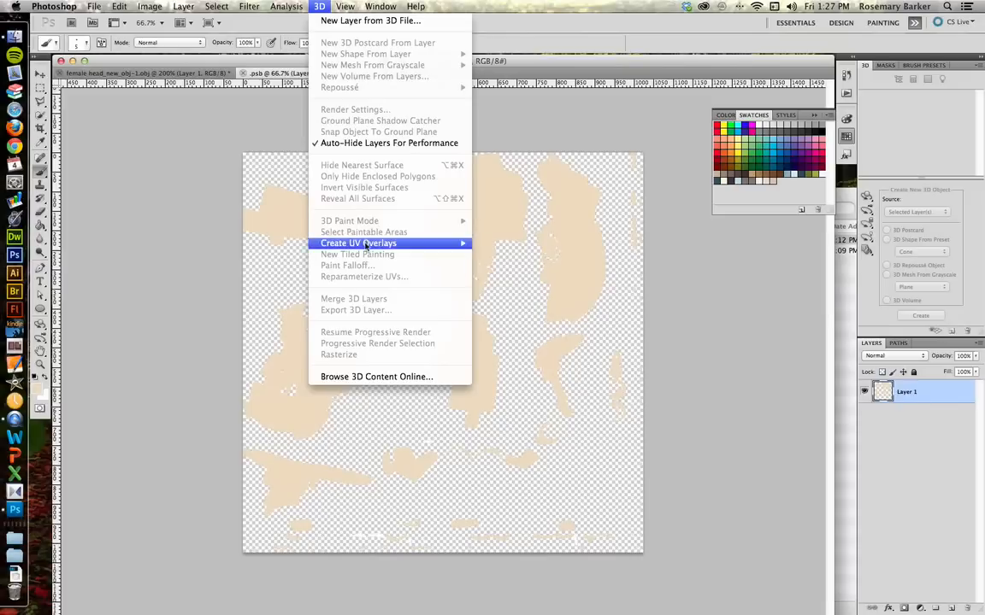
mouse_move(367, 245)
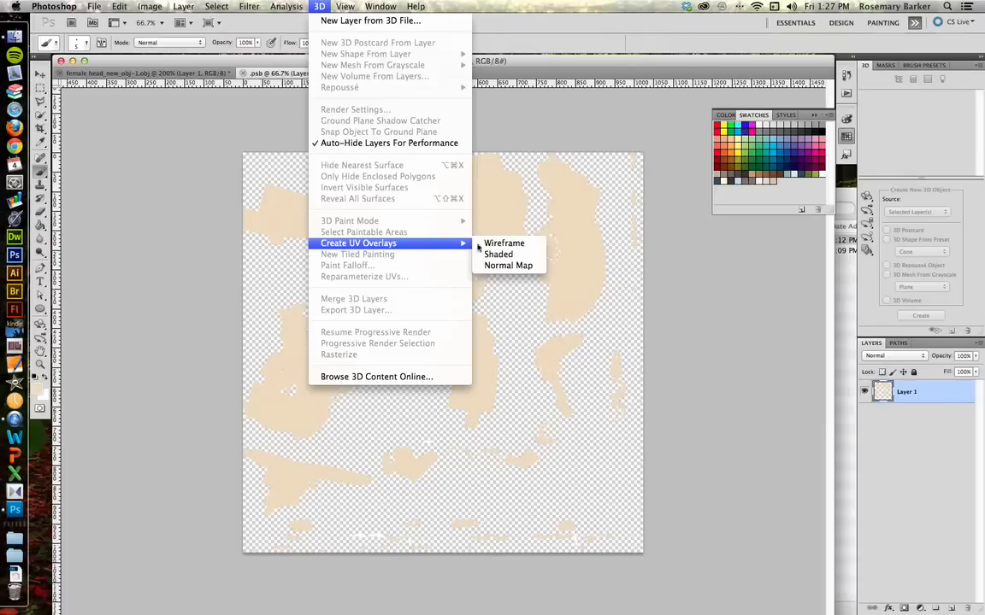
click(504, 246)
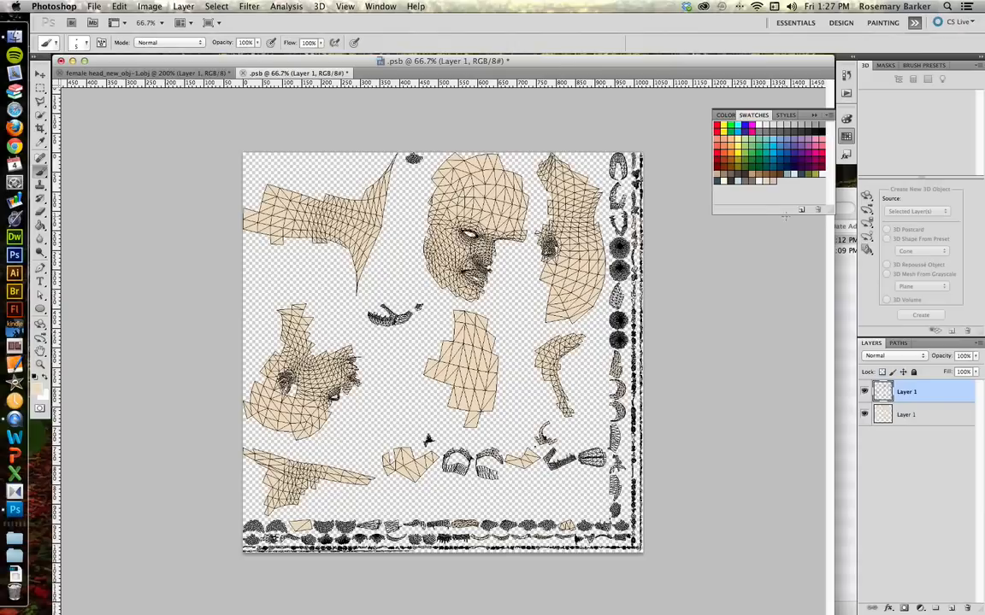
Step: Rename the new overlay layer as UV Mesh
click(864, 393)
click(864, 393)
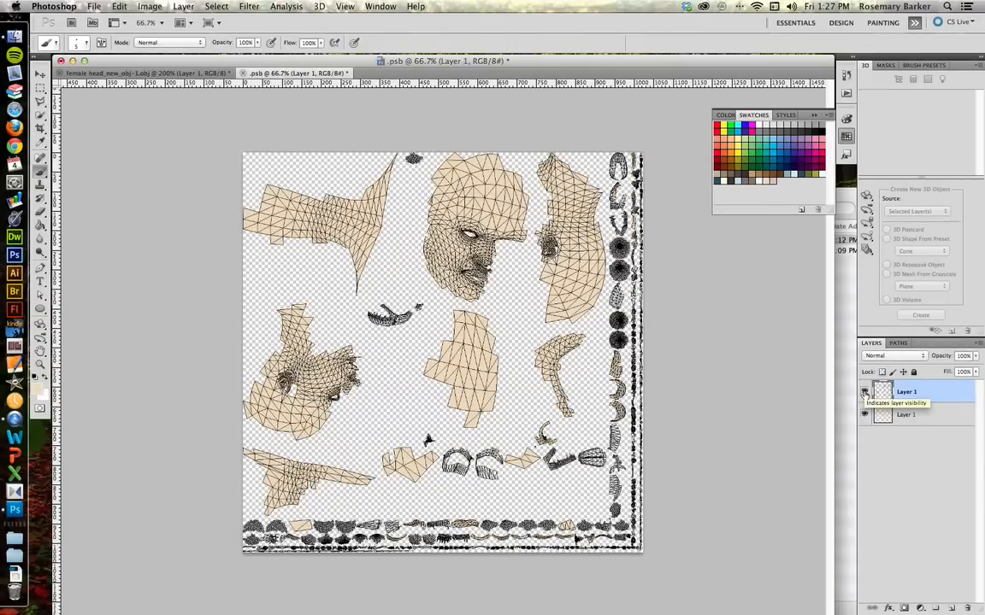
double_click(907, 392)
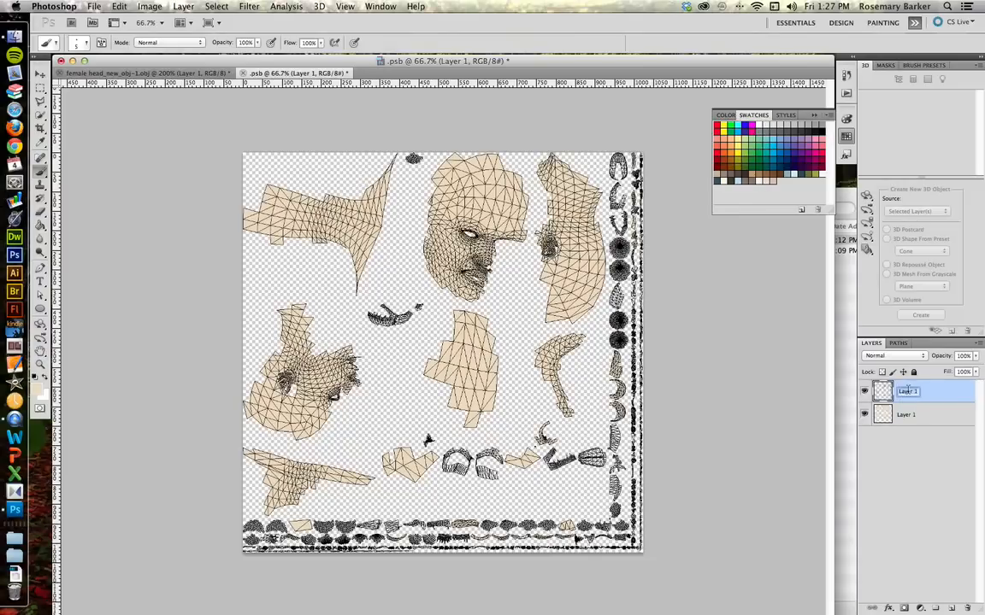
text(UV Mesh)
Step: Rename the lower texture layer as paint and save the document
click(905, 416)
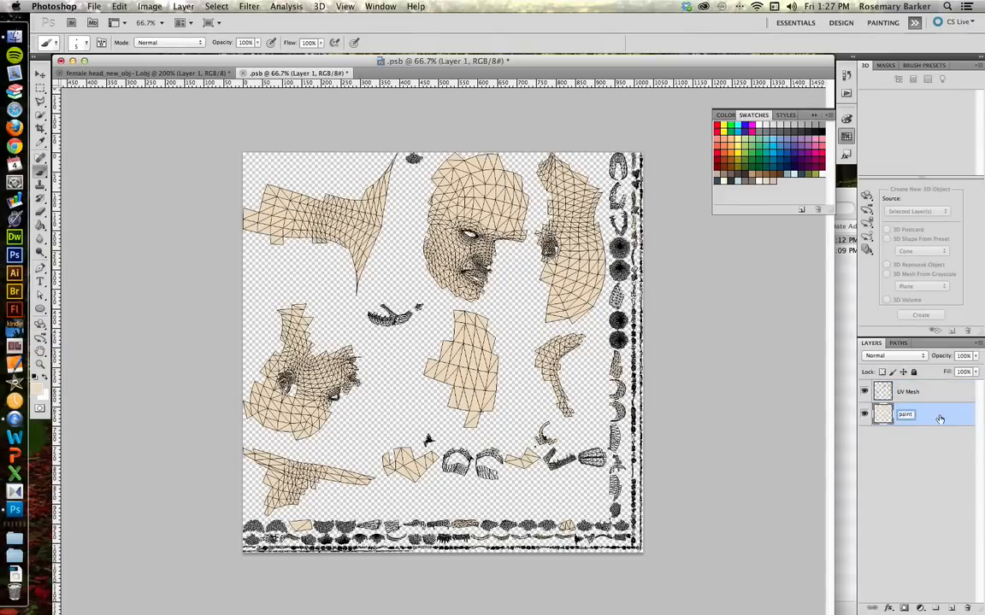
key(Return)
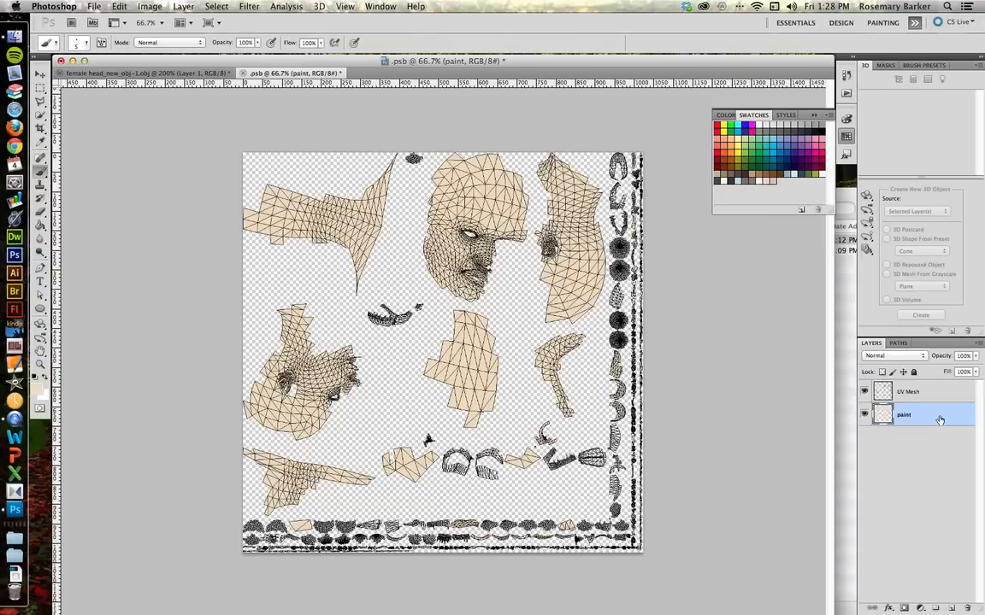
key(super+s)
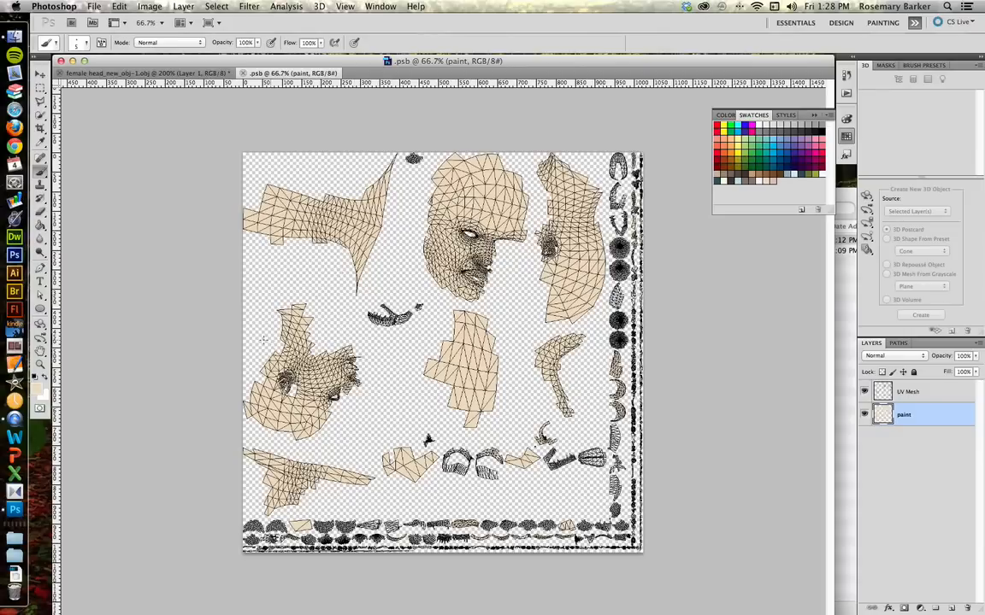
Step: Zoom into the UV layout and inspect the face islands with the Brush tool enlarged to 25 px
key(z)
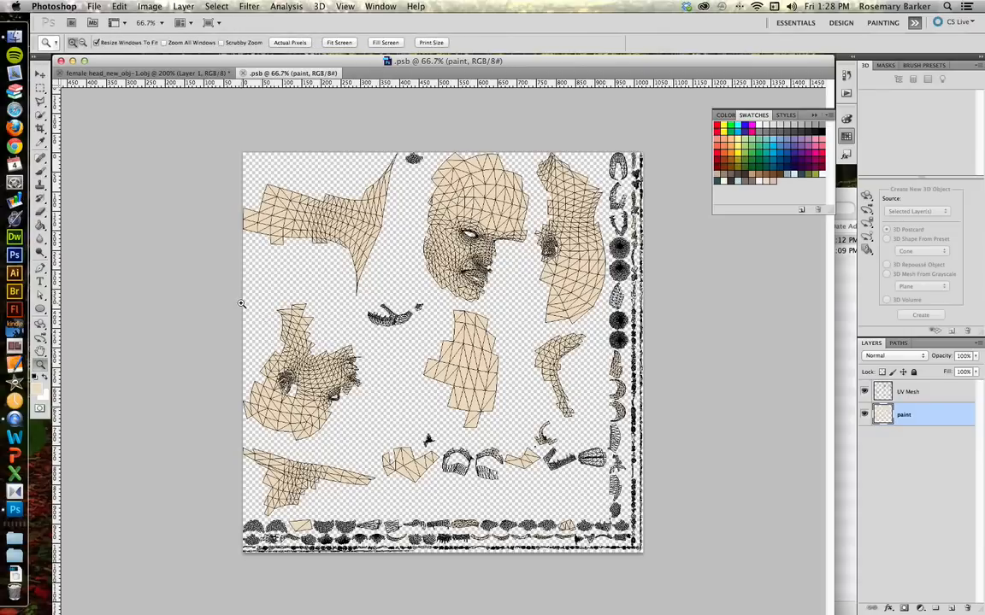
drag(244, 298, 393, 449)
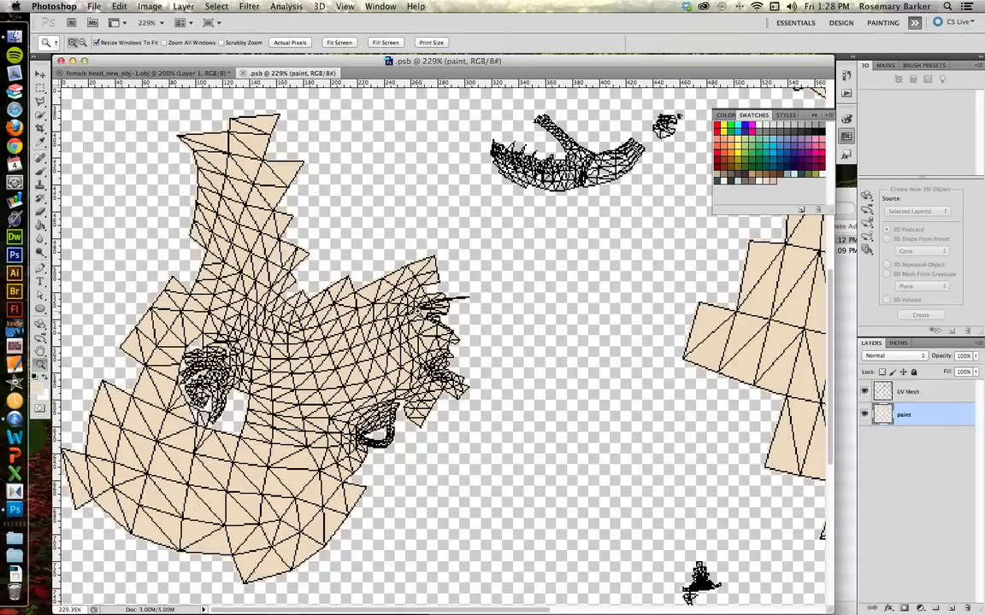
key(b)
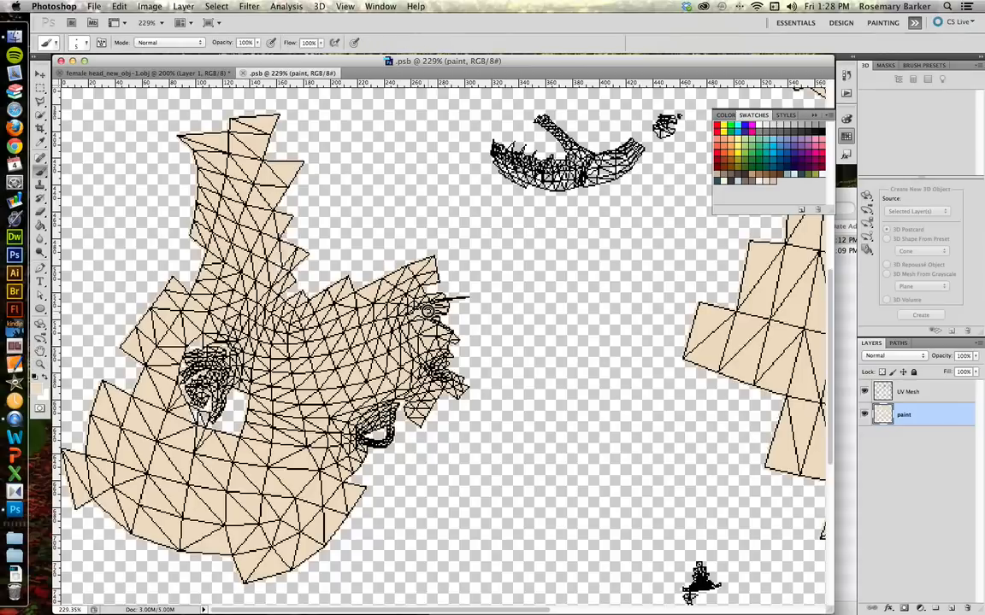
click(396, 354)
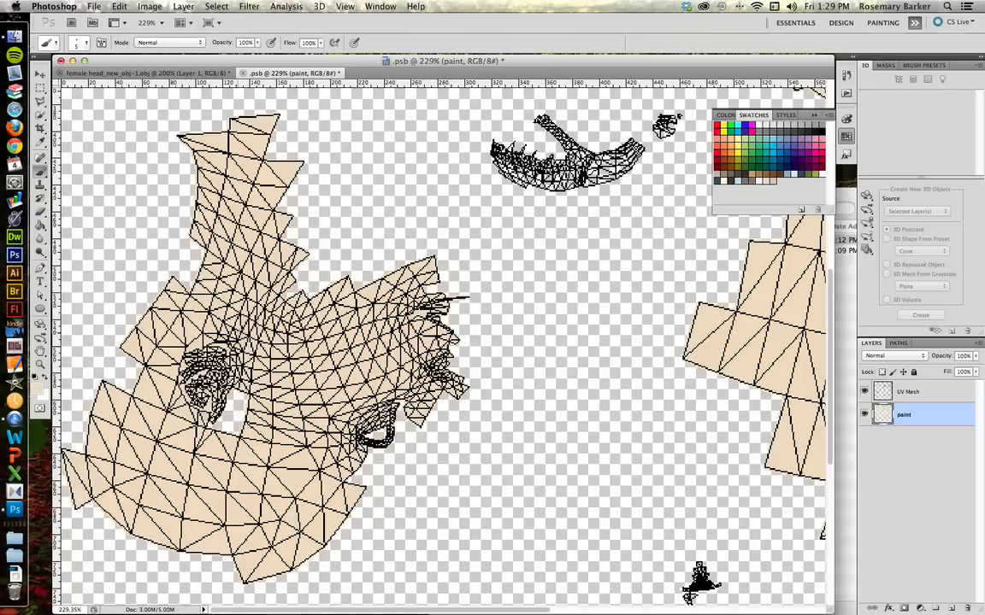
scroll(750, 331, right, 10)
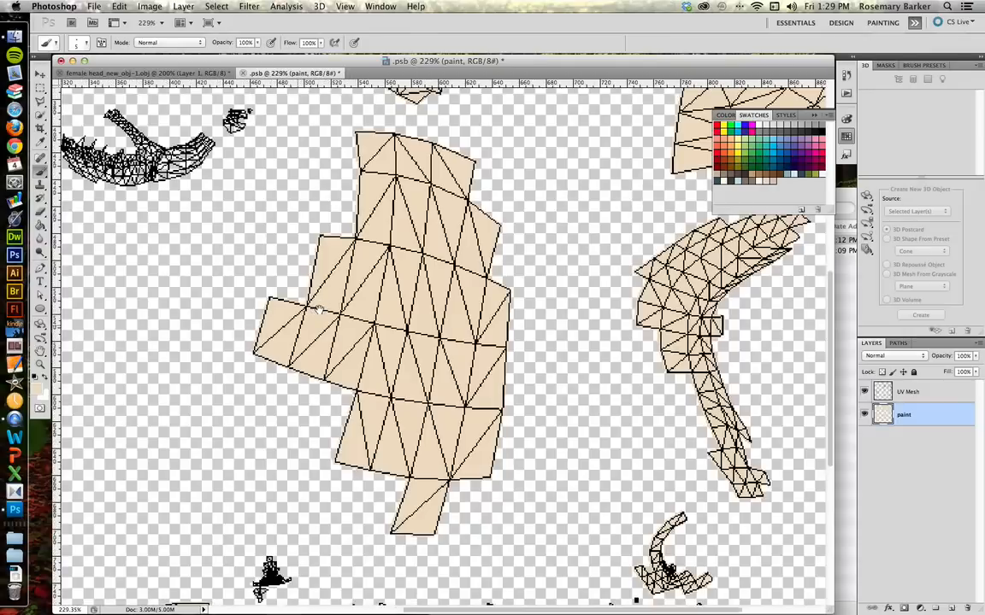
drag(643, 253, 462, 273)
drag(351, 168, 529, 550)
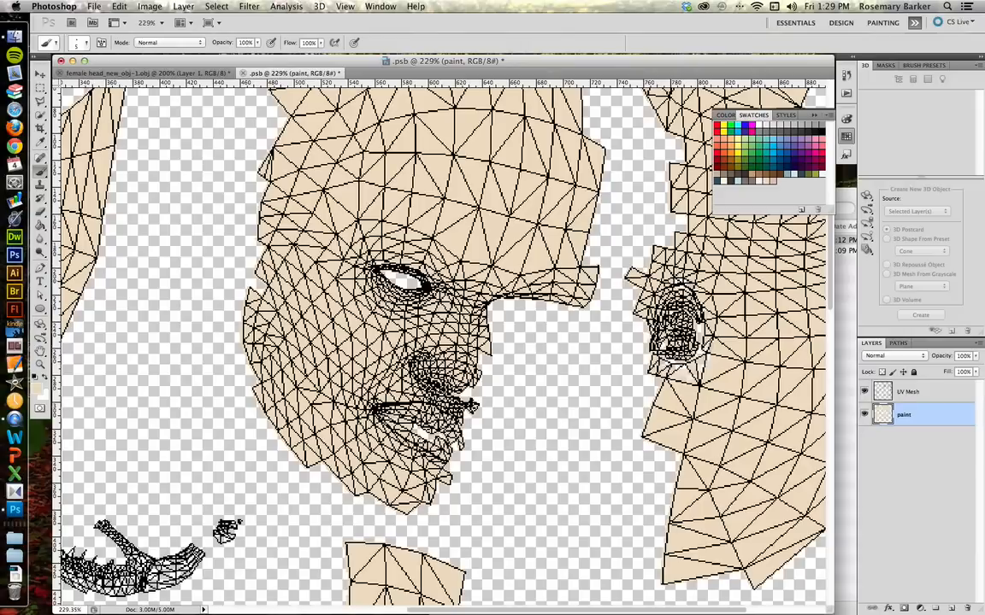
key(bracketright)
key(bracketright)
key(bracketright)
key(bracketright)
key(bracketright)
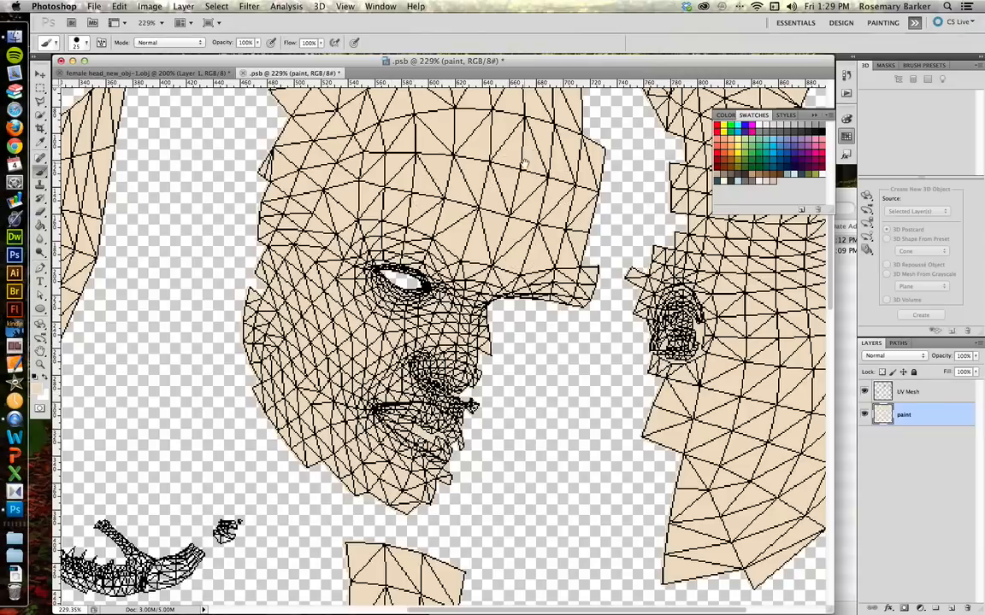
drag(546, 158, 328, 337)
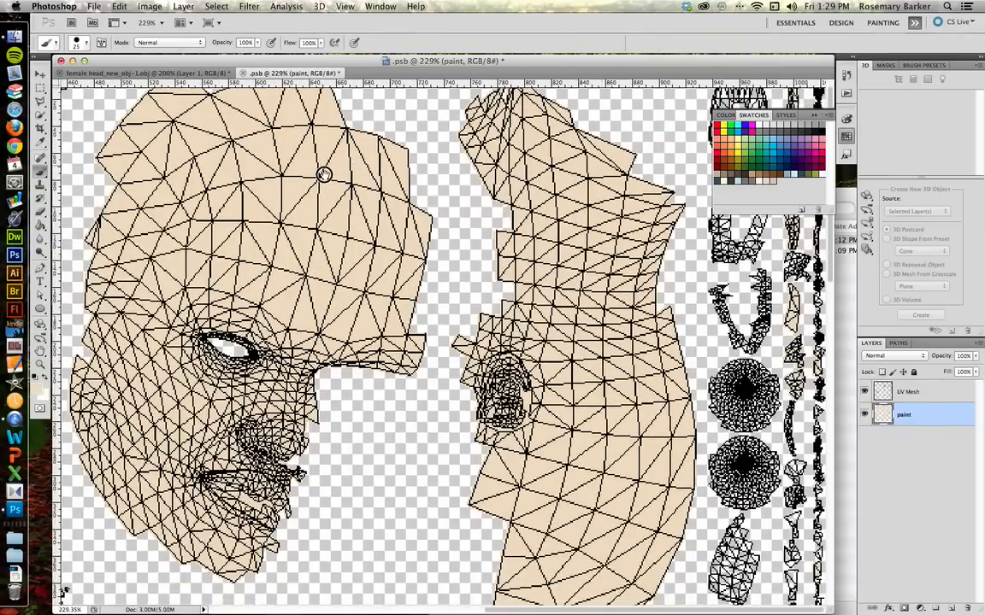
Step: Scroll around the UV layout to examine the remaining islands, setting the brush opacity to 30%
scroll(647, 211, left, 6)
scroll(647, 211, left, 8)
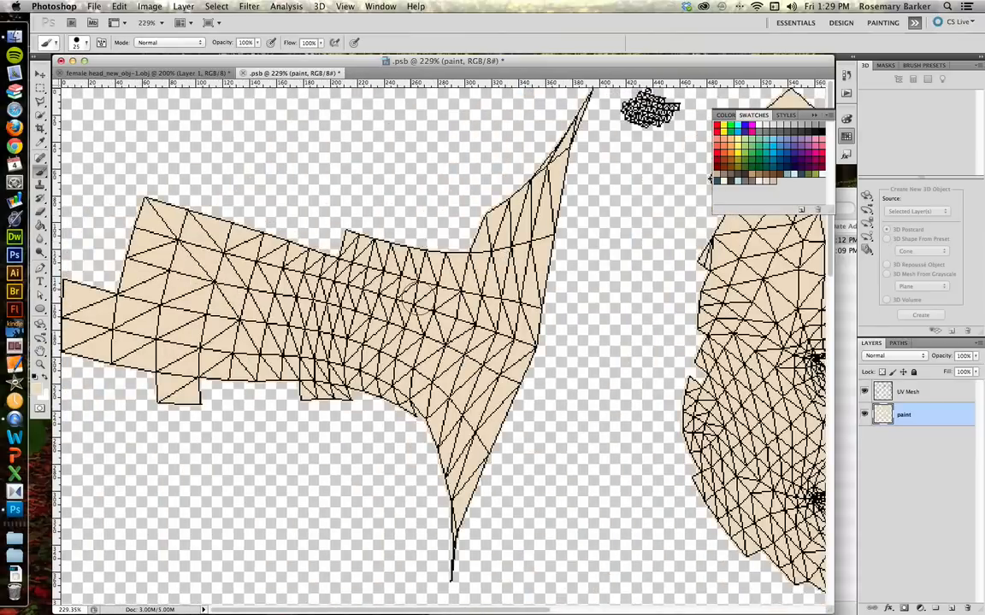
scroll(469, 281, right, 5)
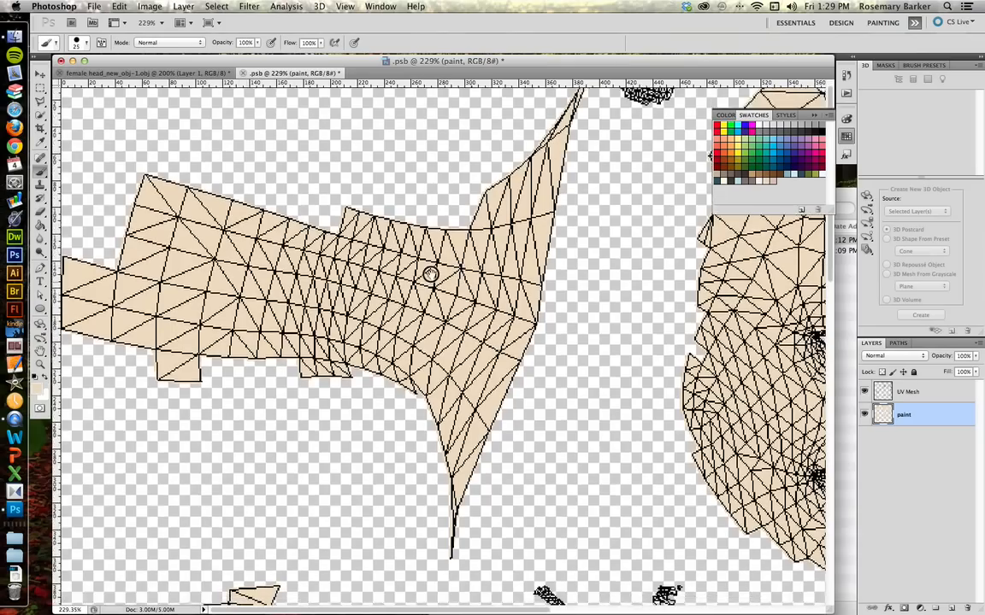
scroll(528, 238, right, 10)
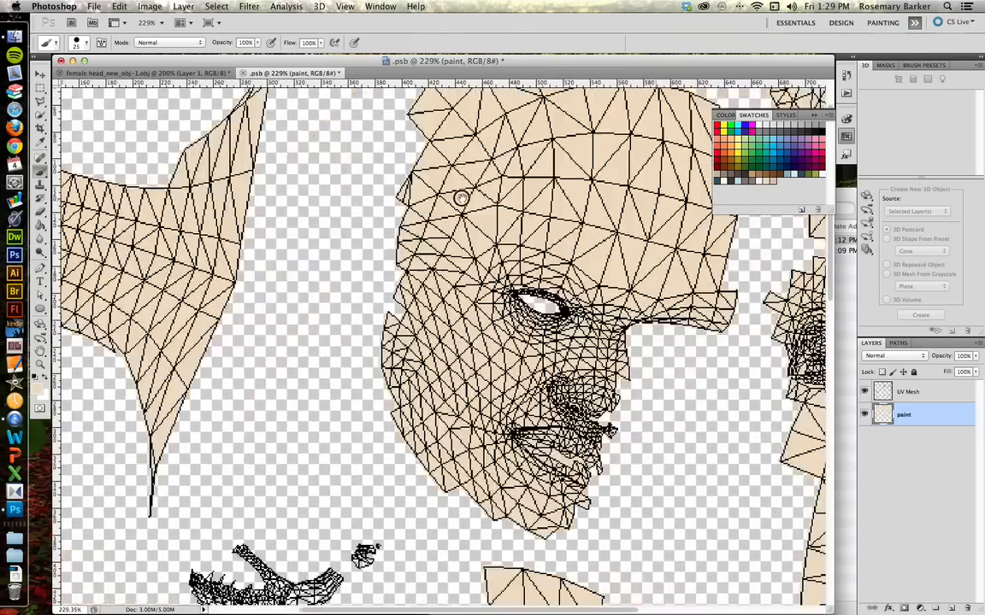
scroll(433, 224, down, 5)
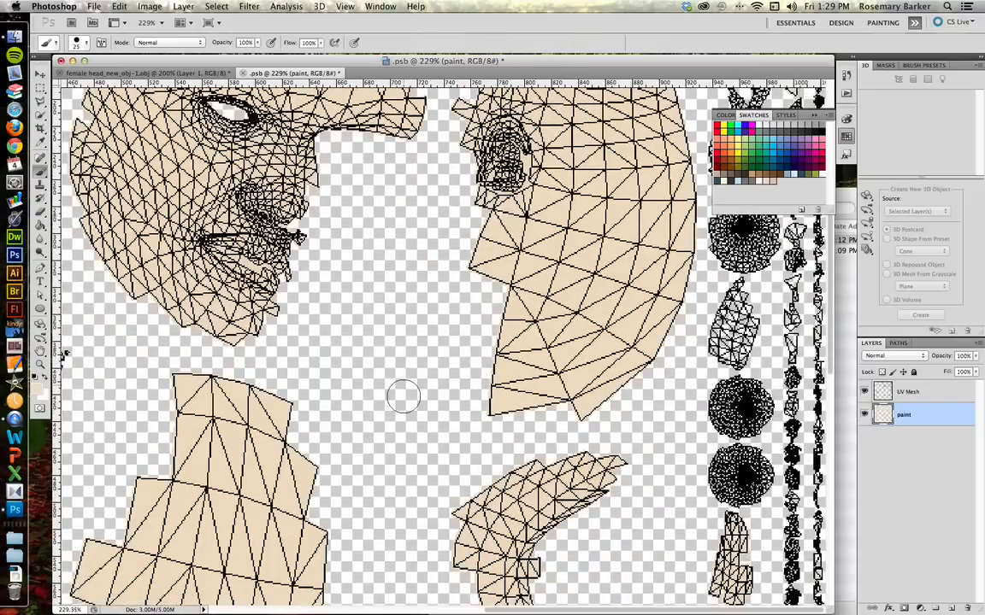
scroll(440, 246, down, 8)
scroll(440, 246, left, 3)
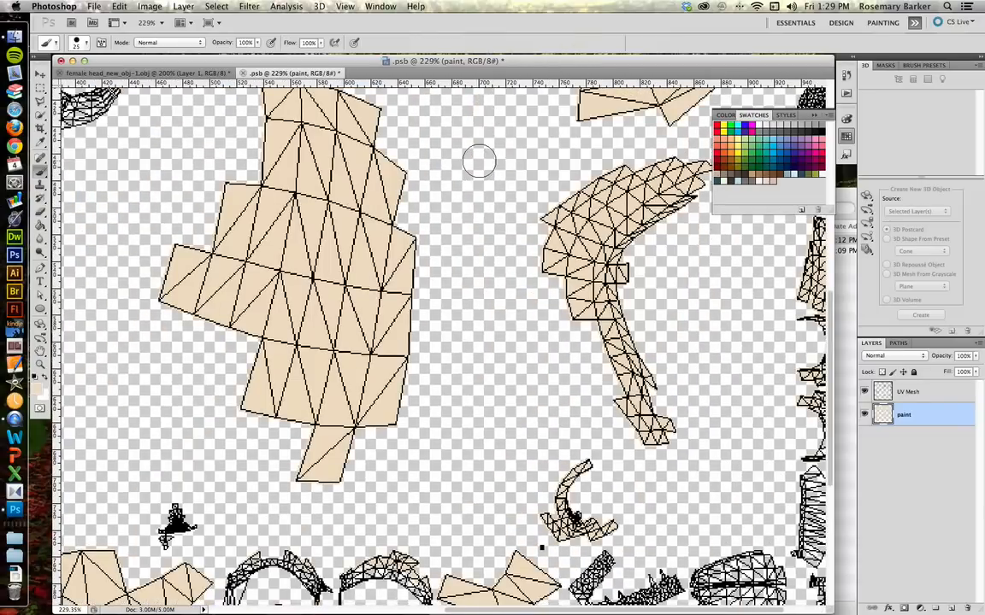
key(3)
scroll(533, 324, down, 6)
scroll(533, 324, right, 2)
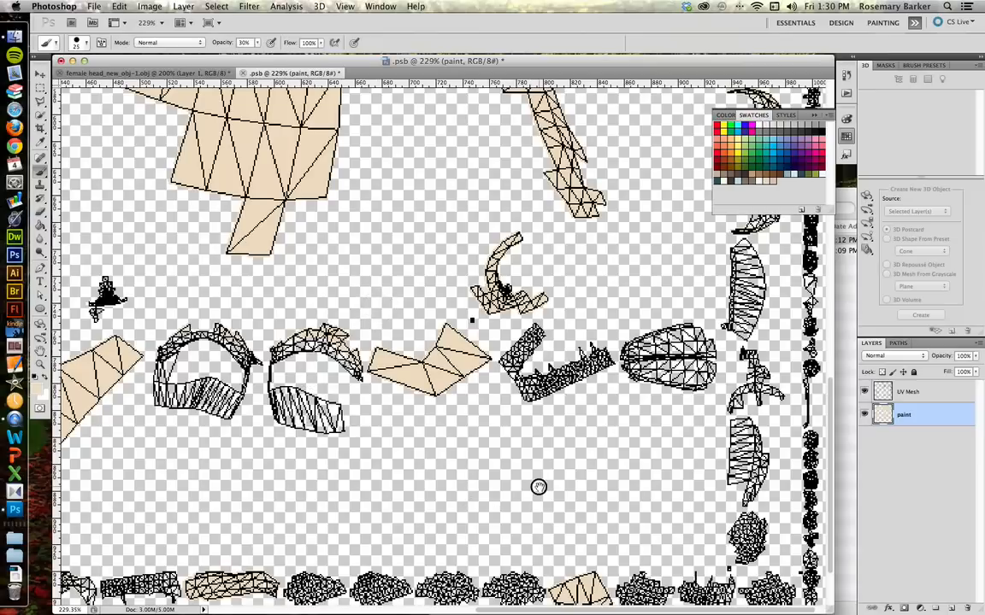
scroll(439, 259, down, 3)
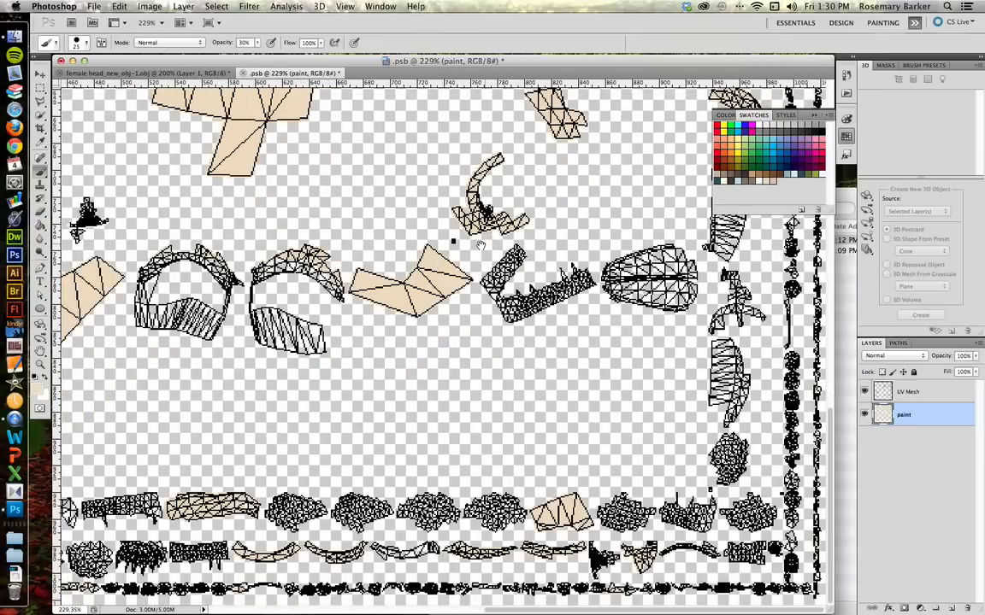
Step: Set the brush to 8 px and 100% opacity while panning across the lower UV islands
key(bracketleft)
key(bracketleft)
key(bracketleft)
mouse_move(242, 386)
mouse_down()
mouse_move(424, 423)
mouse_move(520, 418)
mouse_up()
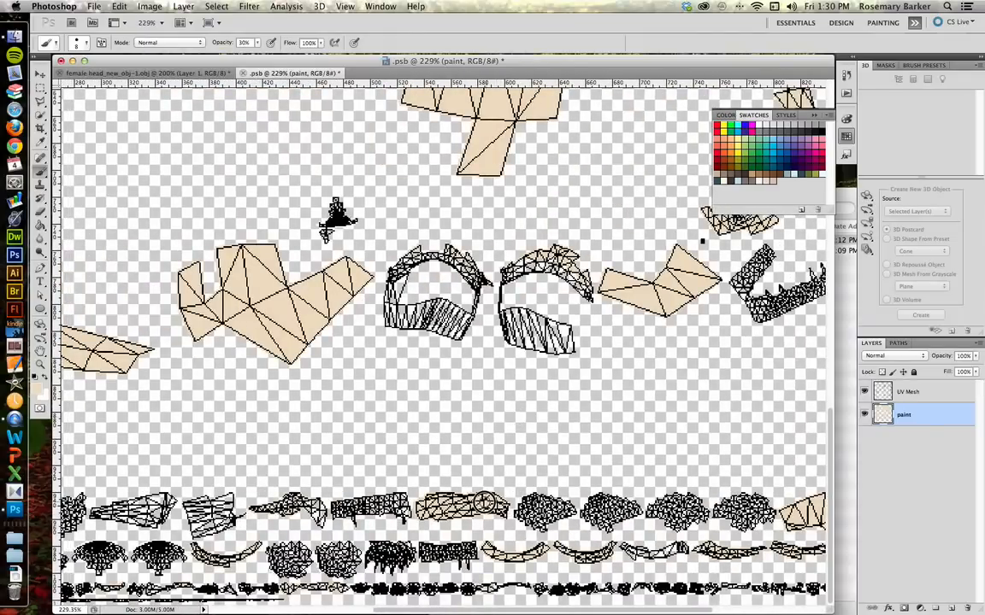
mouse_move(266, 454)
mouse_down()
mouse_move(495, 435)
mouse_move(461, 436)
mouse_up()
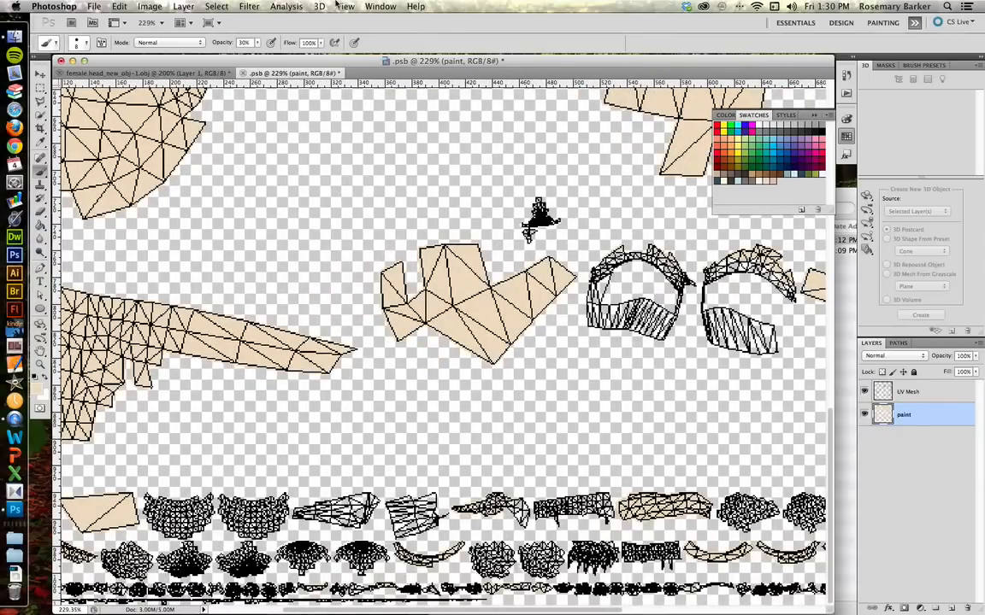
click(259, 43)
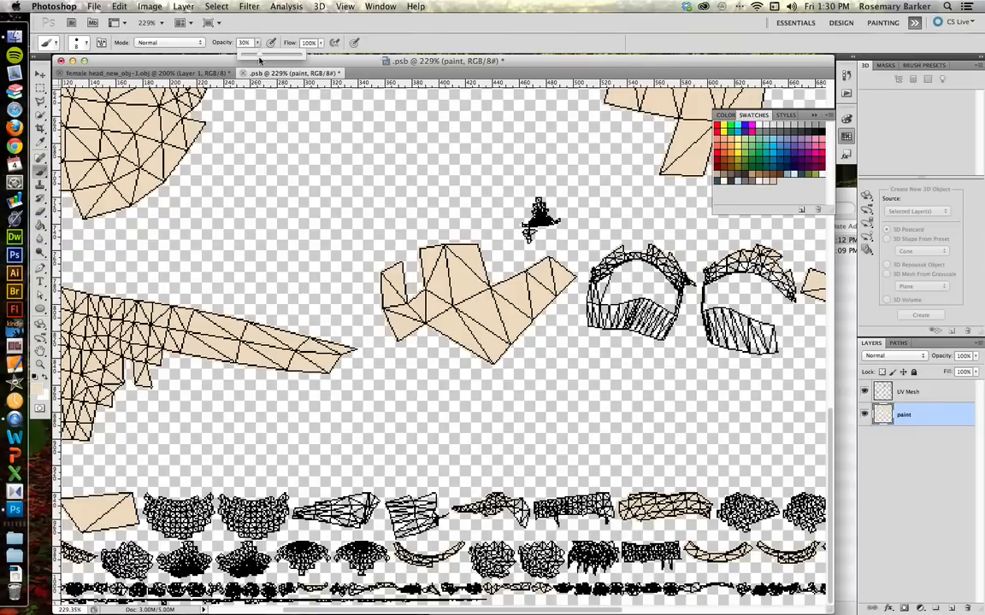
drag(259, 55, 302, 56)
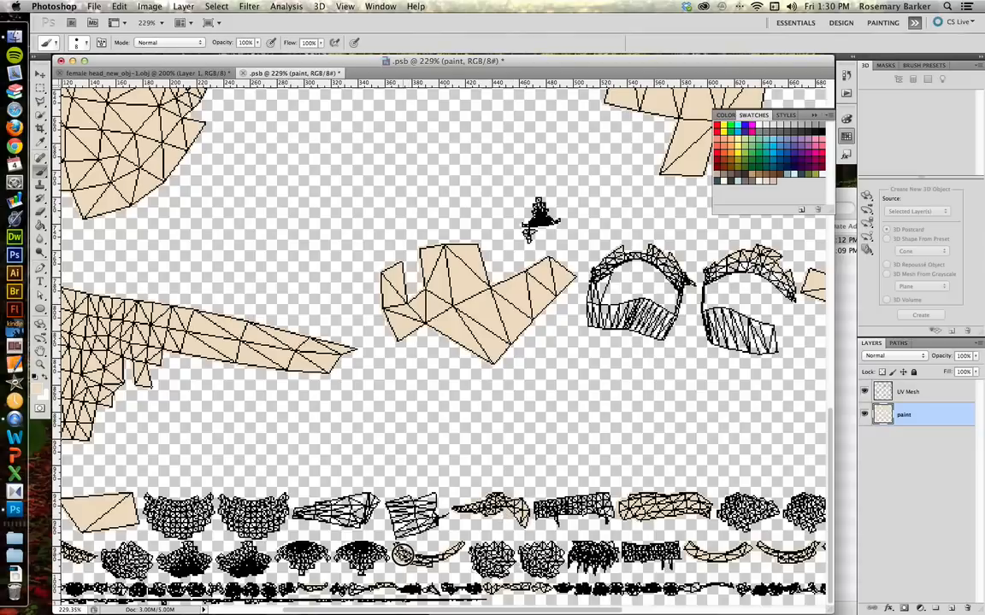
drag(328, 430, 490, 429)
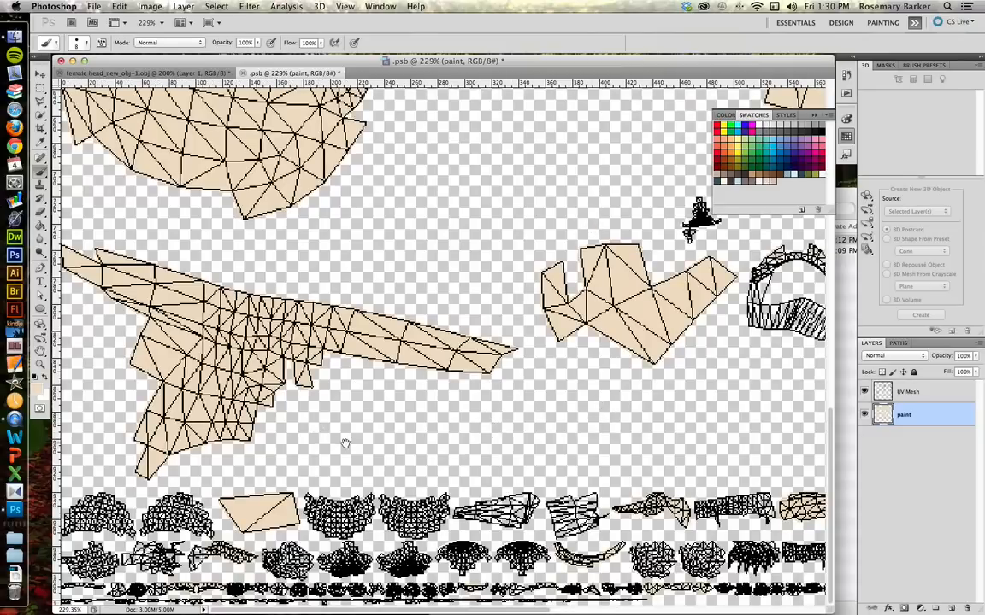
Step: Undo the last stroke, pan across the upper UV islands, and save the texture document
drag(343, 443, 337, 344)
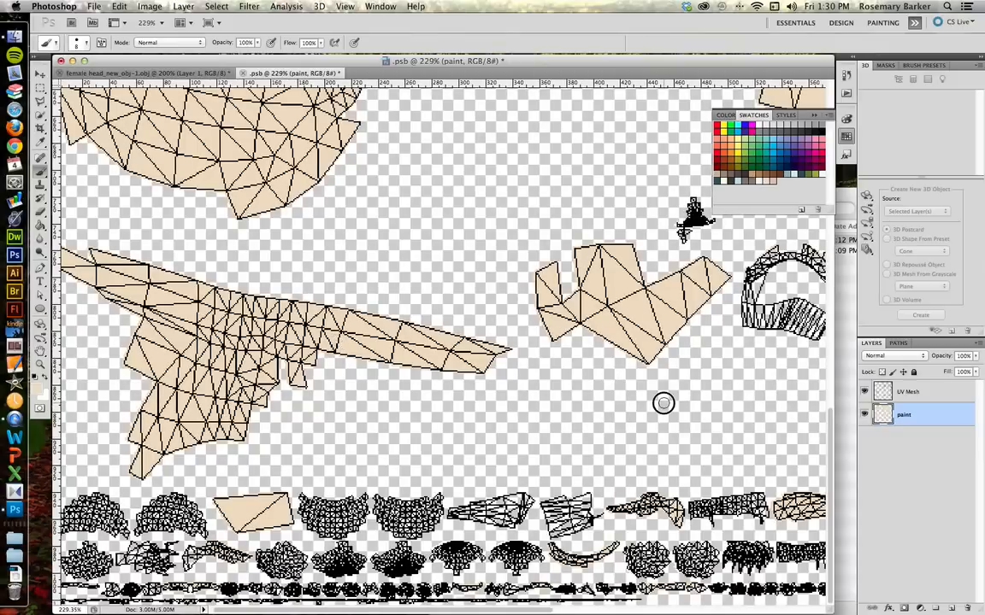
key(super+z)
drag(445, 298, 113, 472)
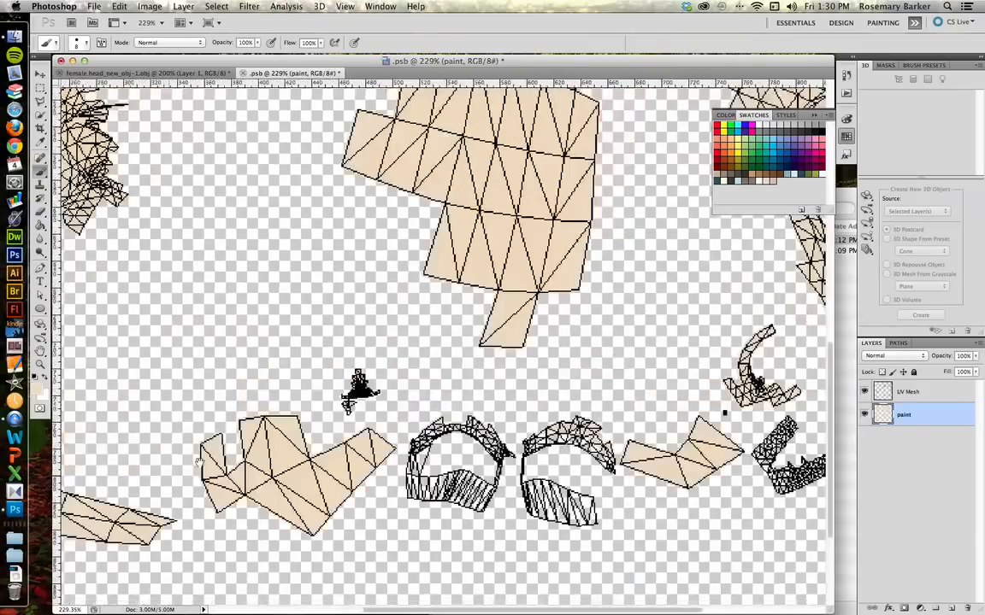
drag(539, 130, 498, 296)
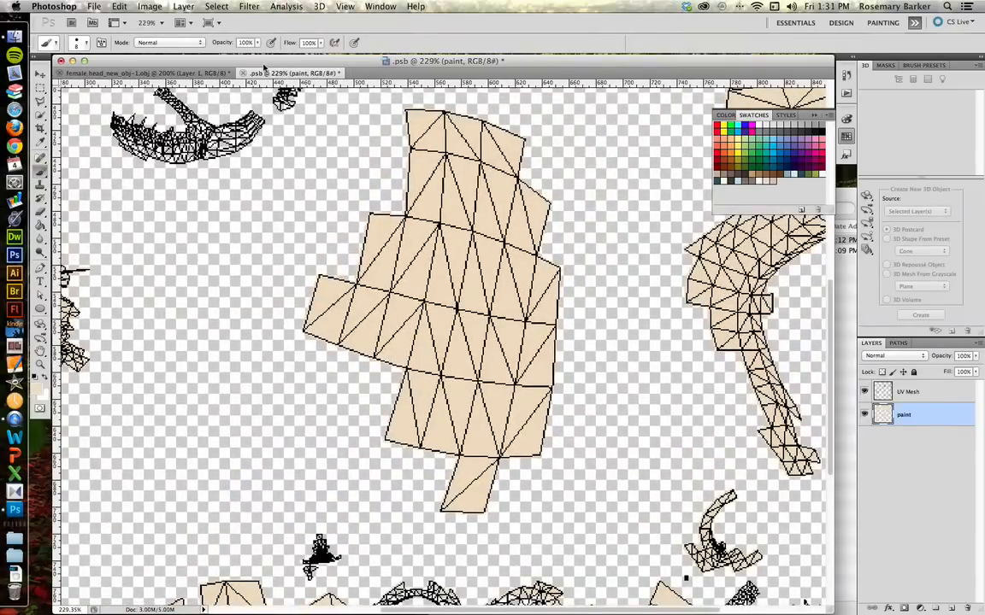
key(super+s)
Step: Switch to the 3D head document and inspect the painted model with its mesh overlay
click(202, 73)
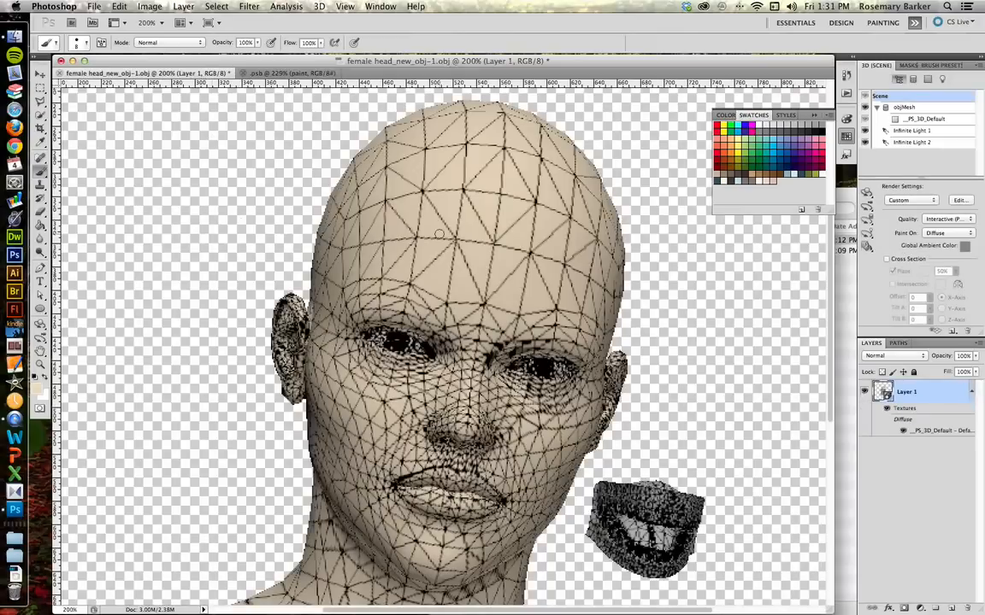
drag(337, 340, 350, 313)
drag(343, 300, 341, 299)
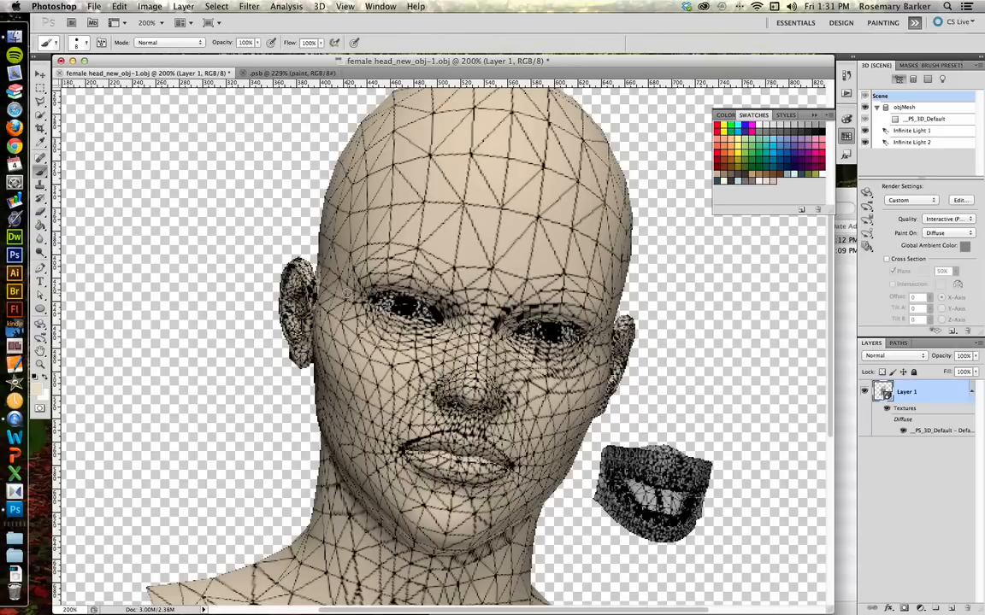
Step: Return to the texture document, hide the UV Mesh layer, and save the document
click(291, 73)
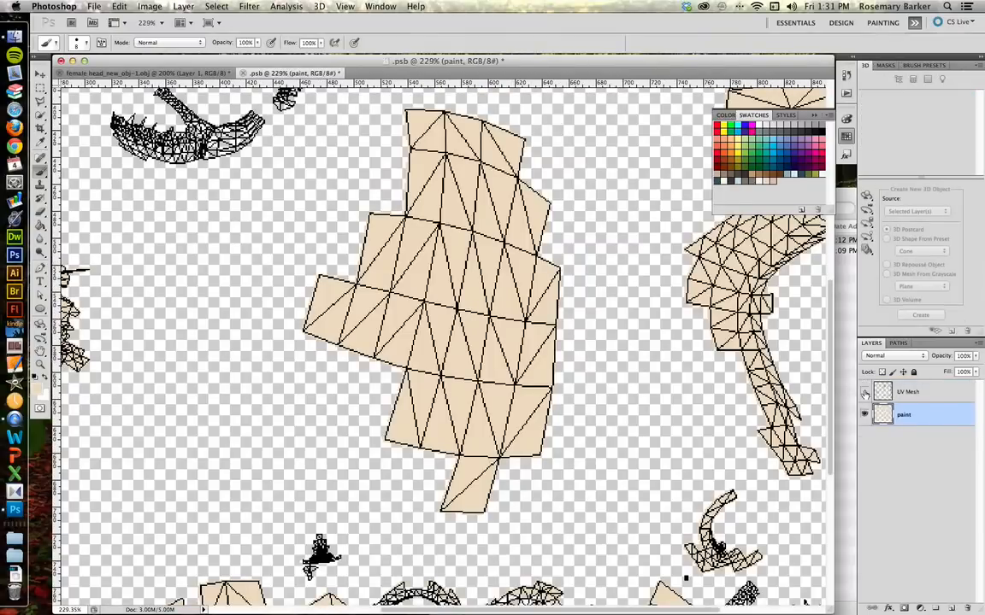
click(864, 392)
key(super+s)
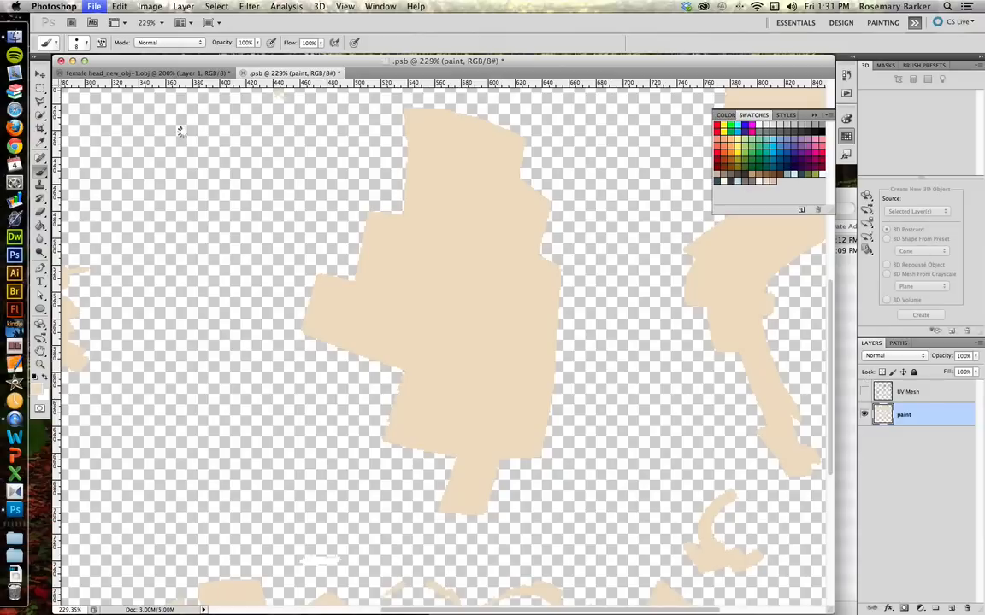
Step: Switch back to the 3D head document to view the skin texture without the mesh lines
click(141, 73)
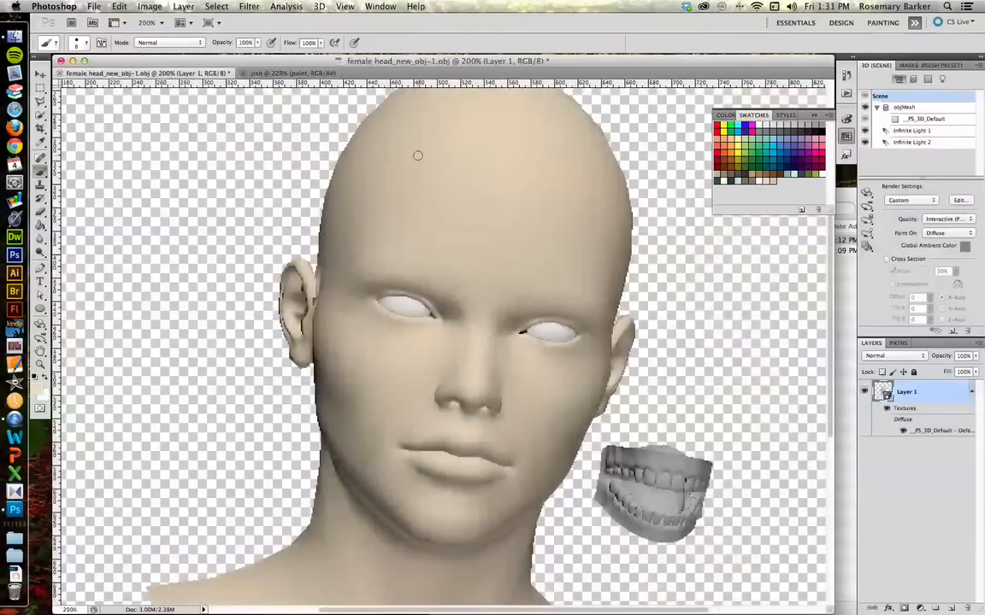
drag(561, 213, 488, 373)
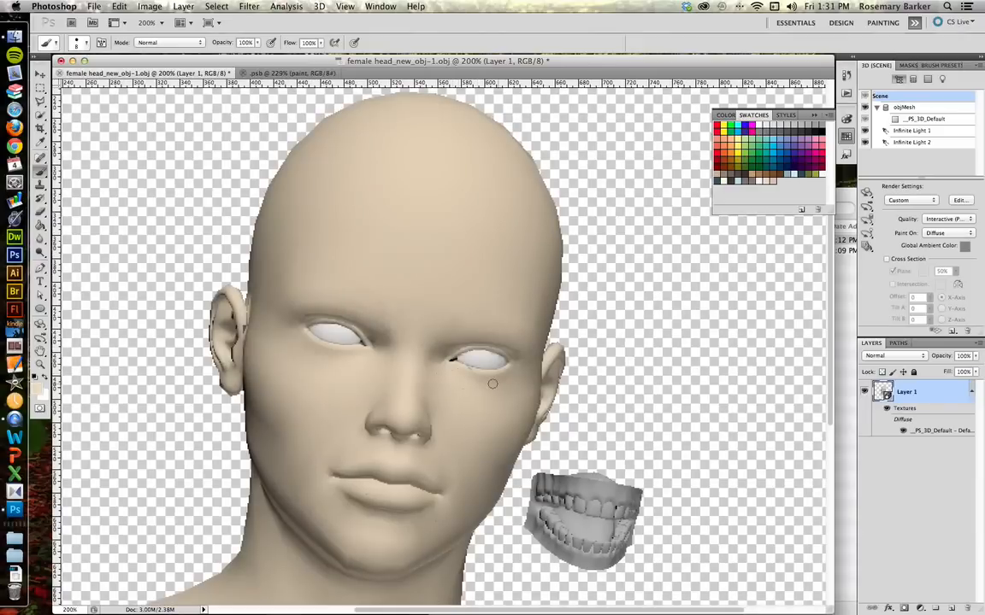